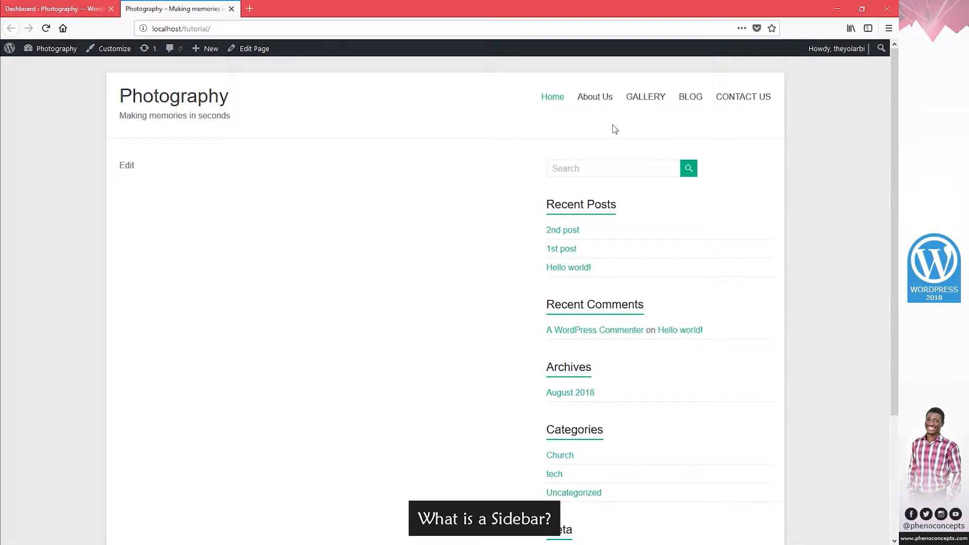
Examine the sidebar sections on the About Us page, from Recent Posts down to Meta, and open the GALLERY page to compare.
left_click(602, 103)
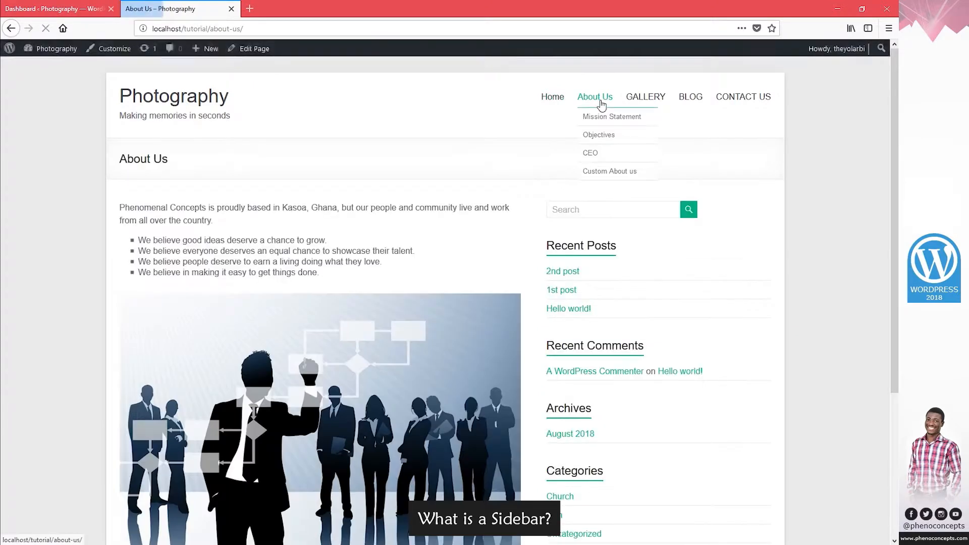
left_click_drag(548, 246, 612, 245)
left_click_drag(547, 346, 639, 346)
scroll(634, 343, "down", 3)
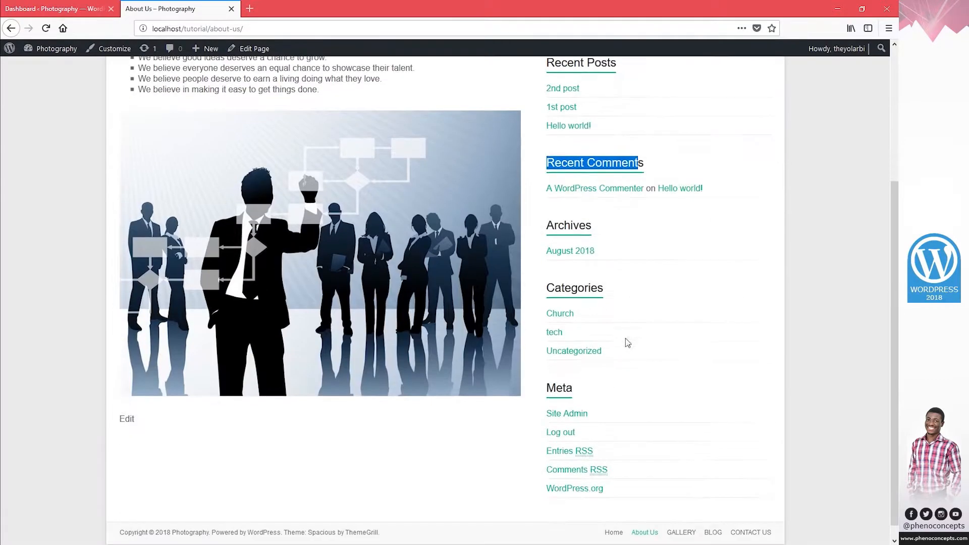
left_click(580, 224)
double_click(556, 226)
double_click(574, 288)
double_click(563, 389)
scroll(678, 379, "up", 3)
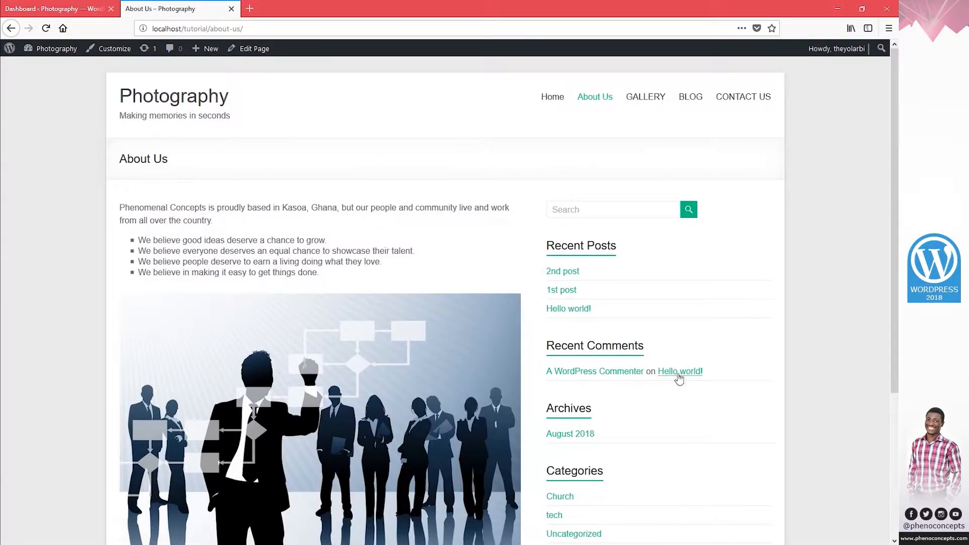
left_click(654, 98)
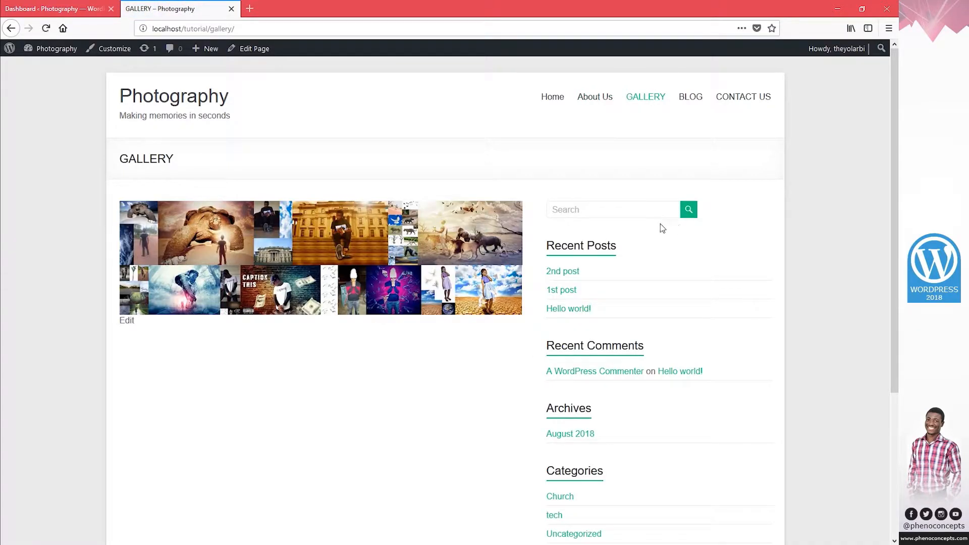
Open the CONTACT US page for editing and set its template to Contact Page Template.
left_click(736, 97)
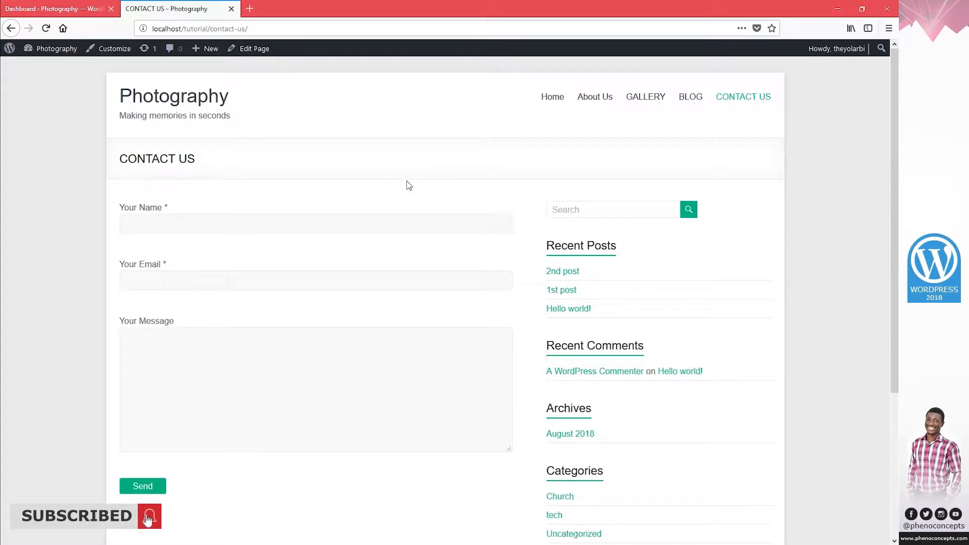
left_click(249, 49)
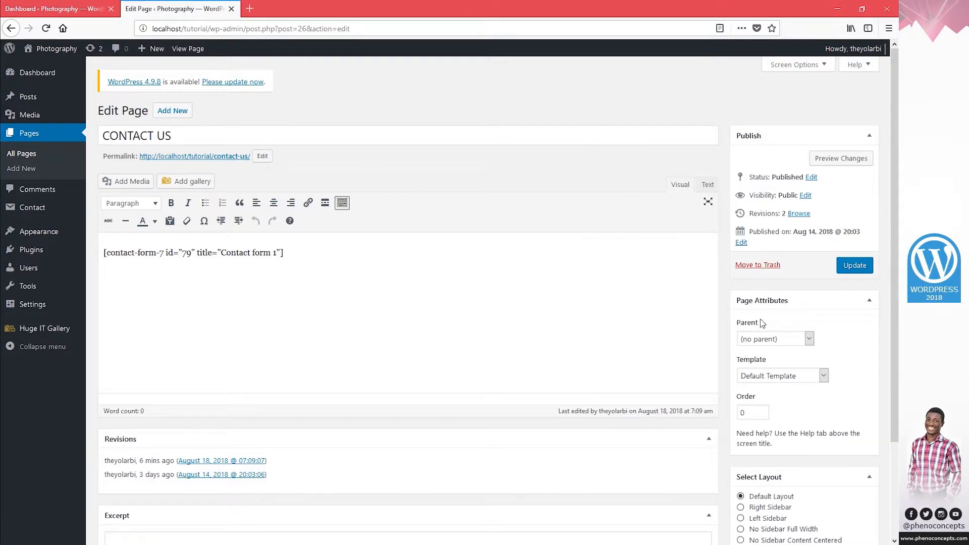
left_click(783, 376)
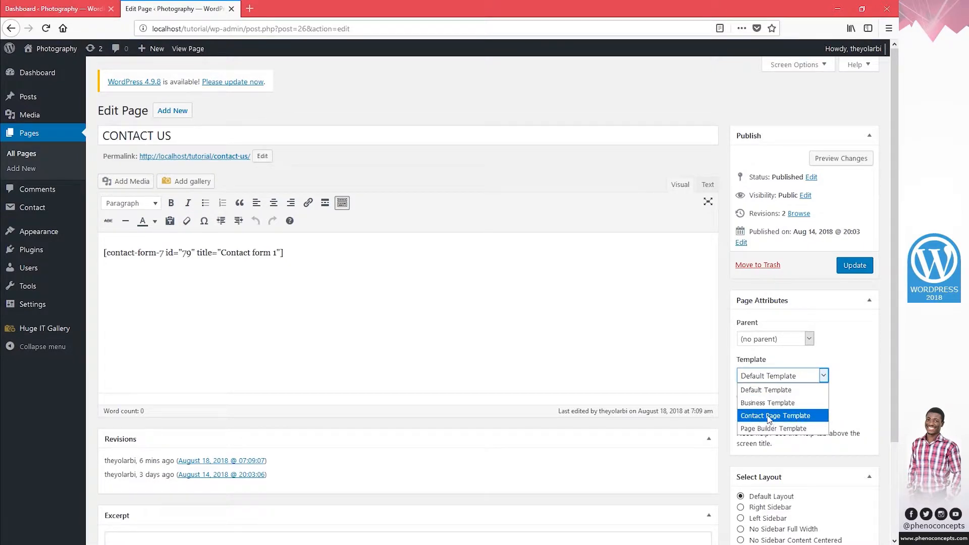
left_click(404, 334)
left_click(811, 378)
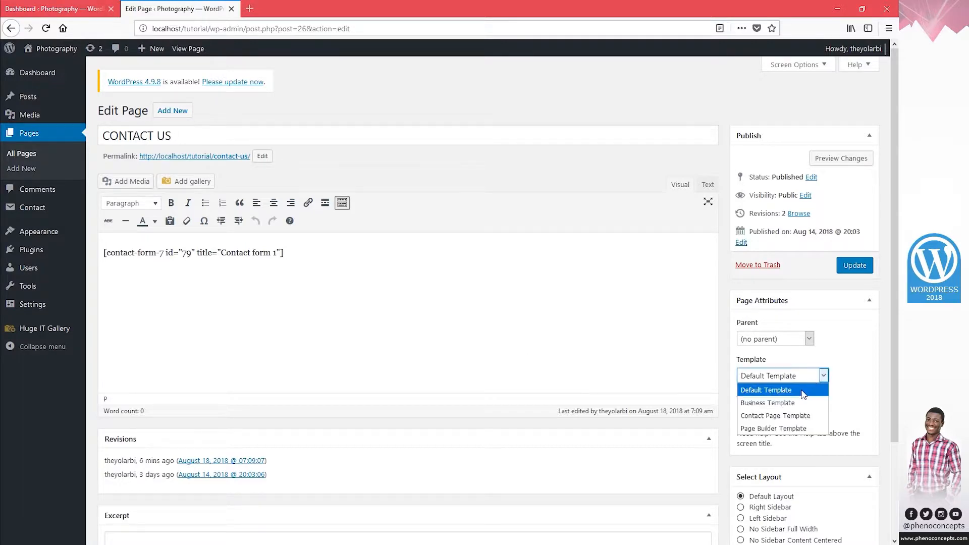
left_click(791, 417)
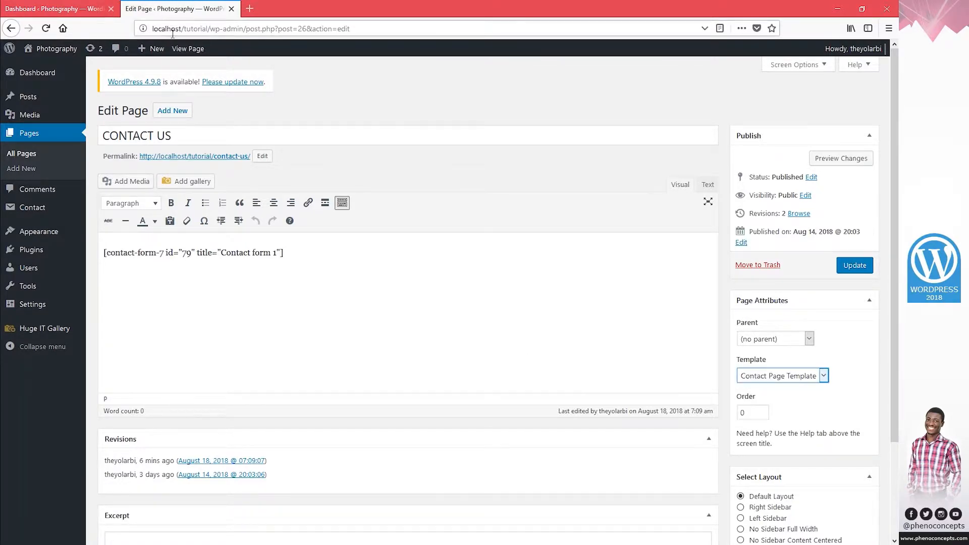
View the live CONTACT US page and compare its sidebar with the one on the About Us page.
left_click(189, 49)
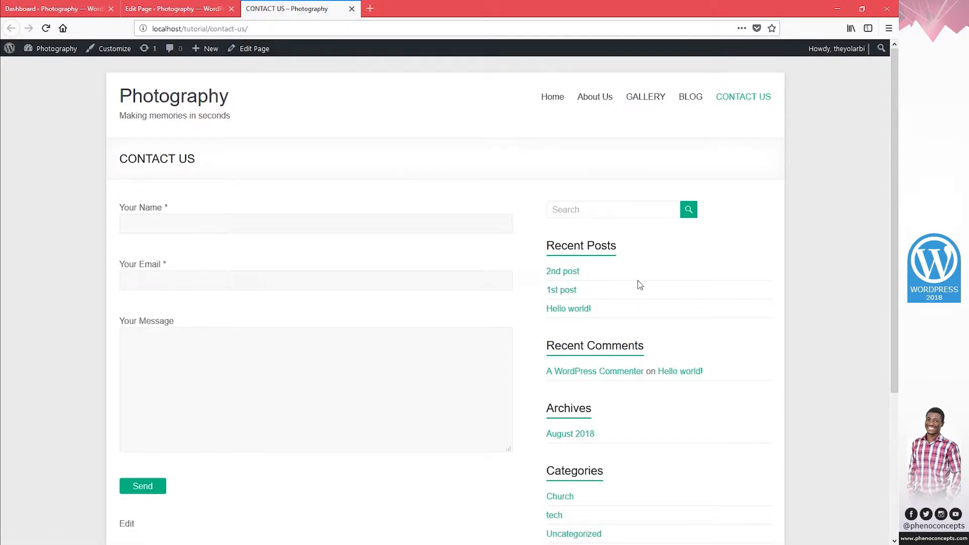
left_click(596, 102)
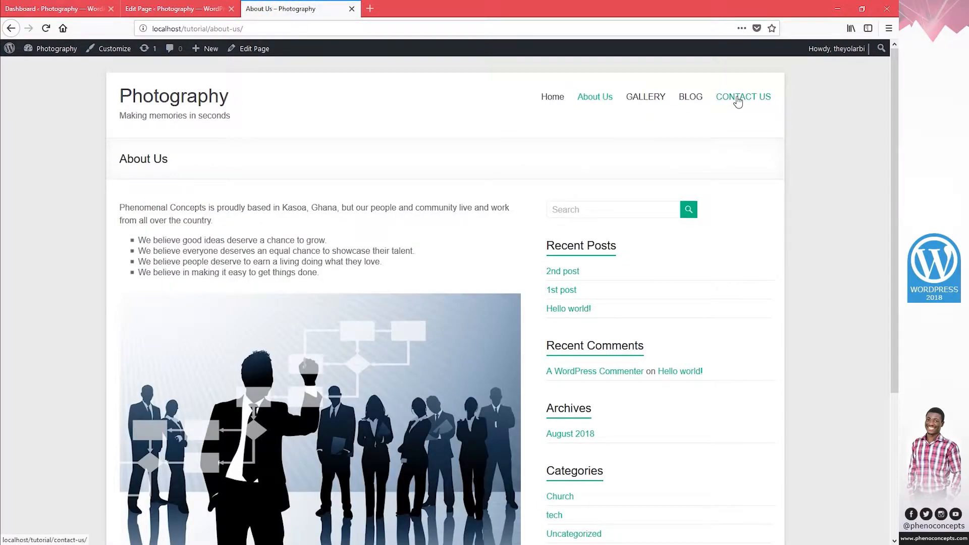
left_click_drag(553, 231, 657, 491)
left_click(657, 448)
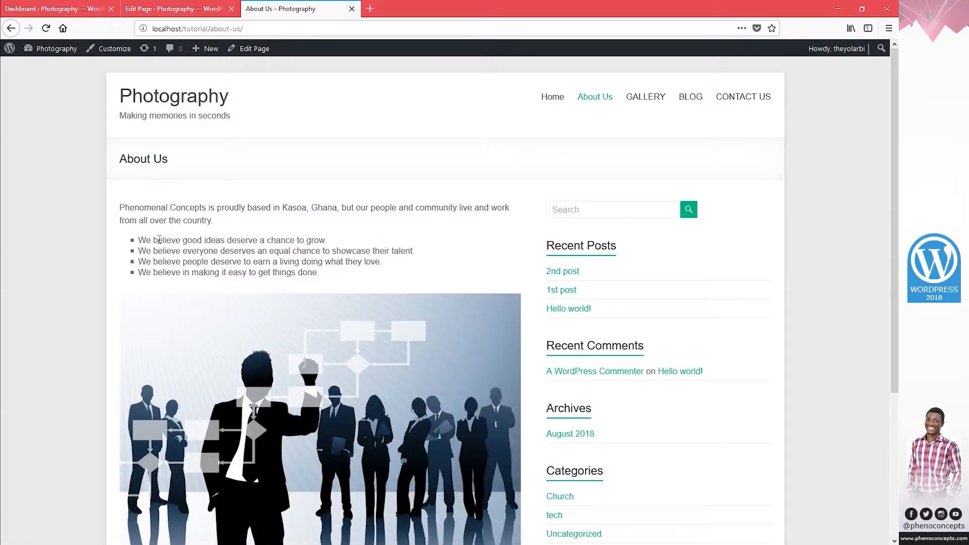
Set the CONTACT US page layout to Right Sidebar, then update and preview the page.
left_click(169, 9)
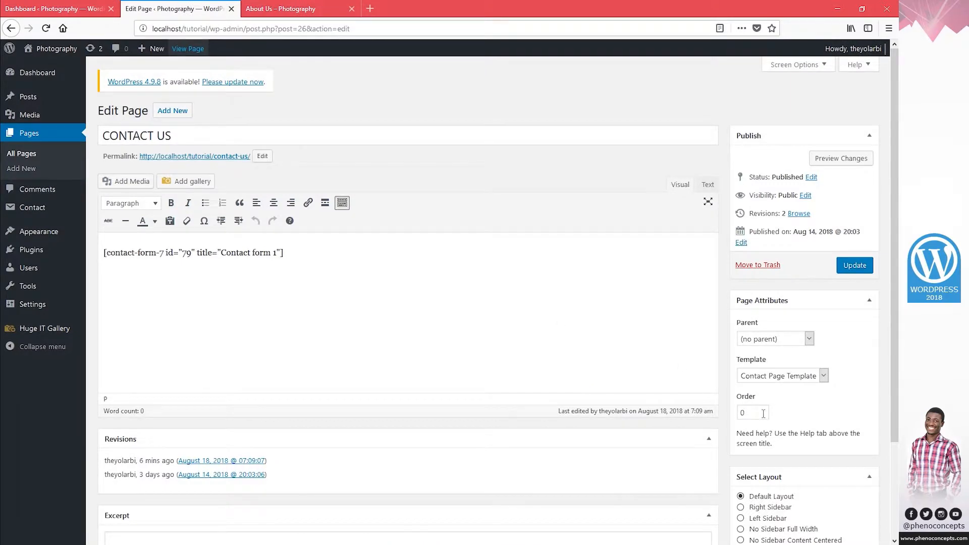
scroll(808, 404, "down", 2)
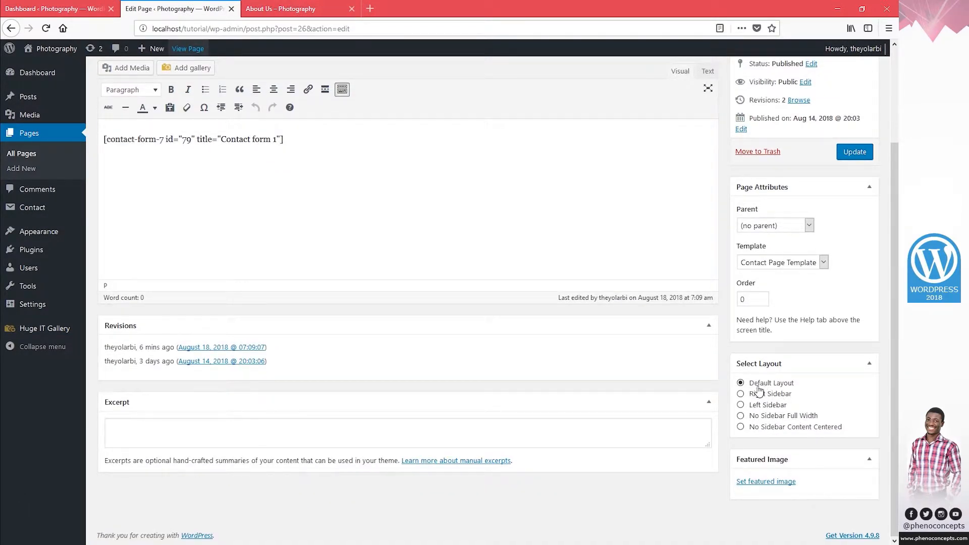
left_click(744, 394)
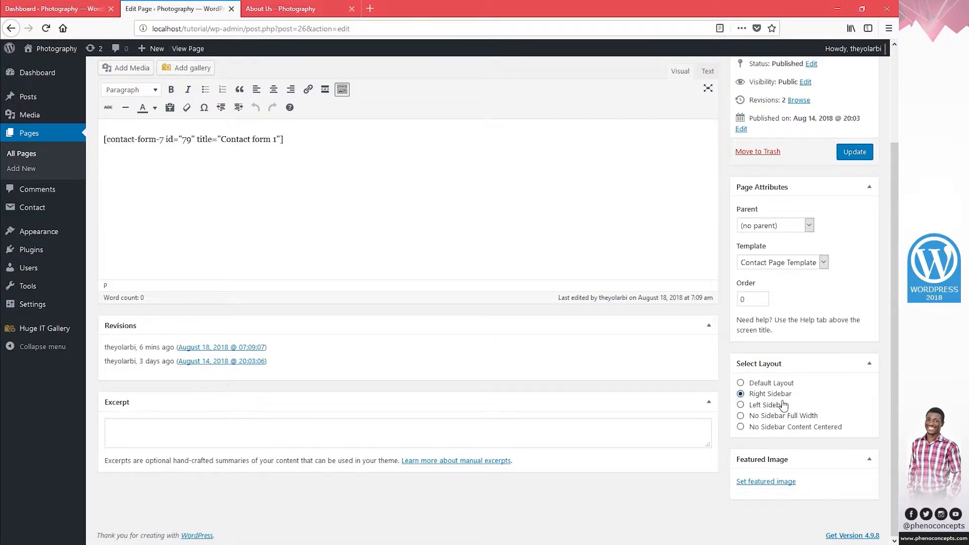
left_click(853, 152)
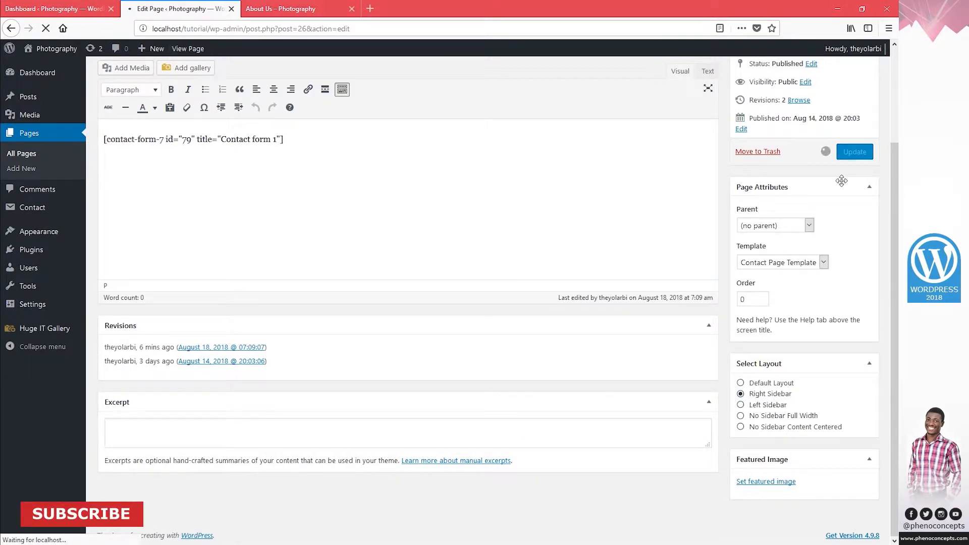
left_click(842, 189)
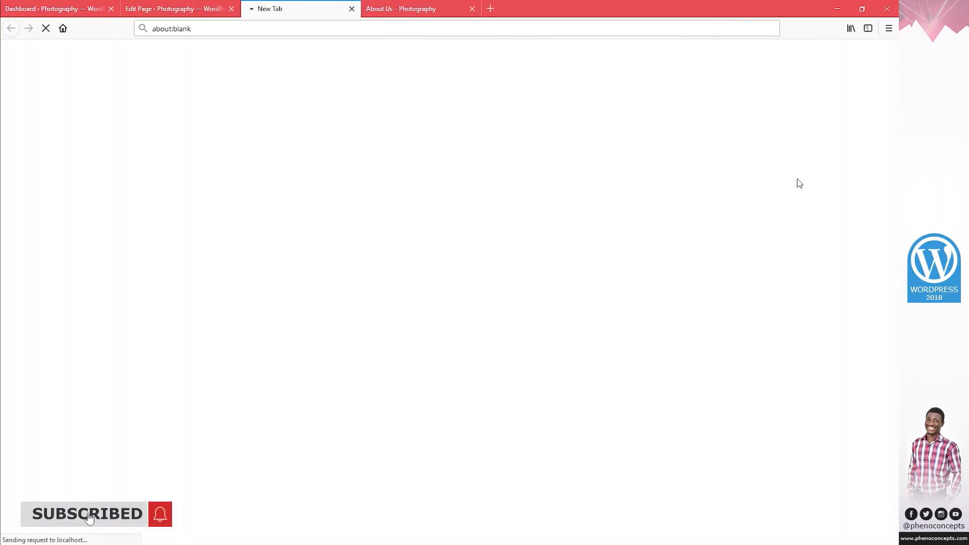
left_click(472, 9)
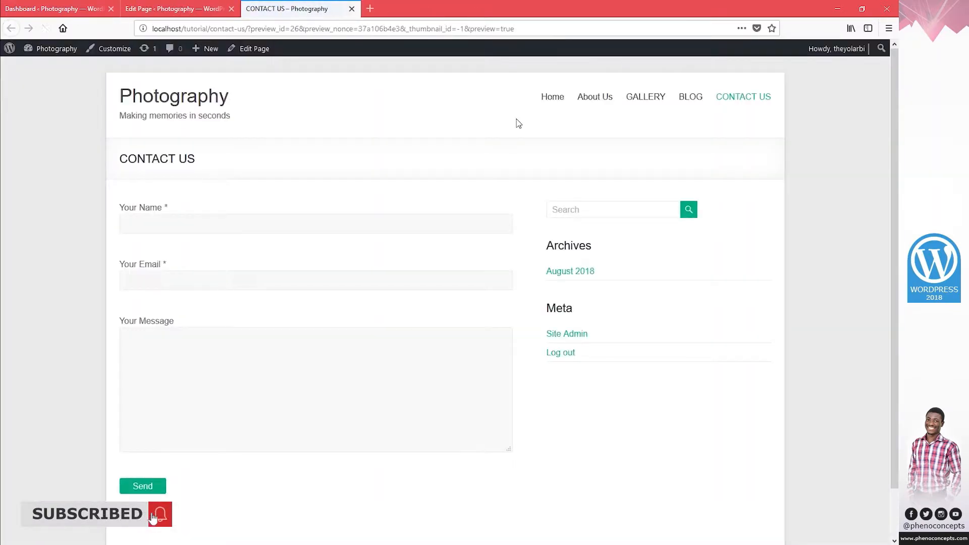
Check the template selected for the CONTACT US page and compare its previewed sidebar with the About Us sidebar.
left_click(172, 9)
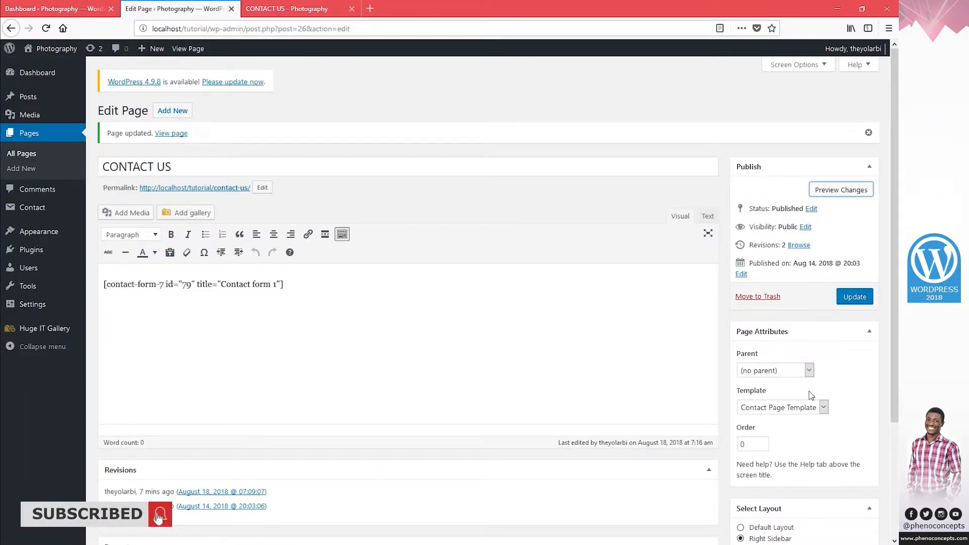
scroll(811, 395, "down", 3)
left_click(801, 286)
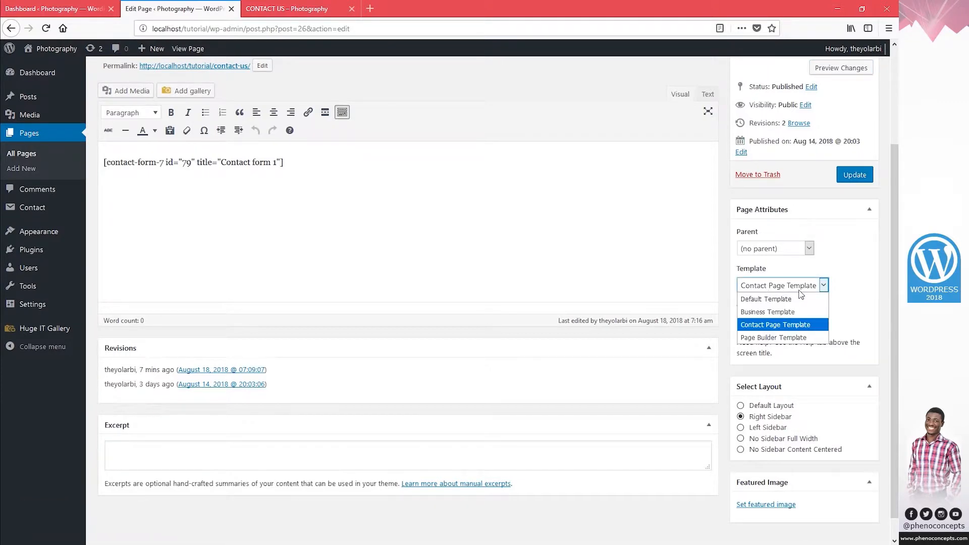
left_click(800, 294)
left_click(841, 67)
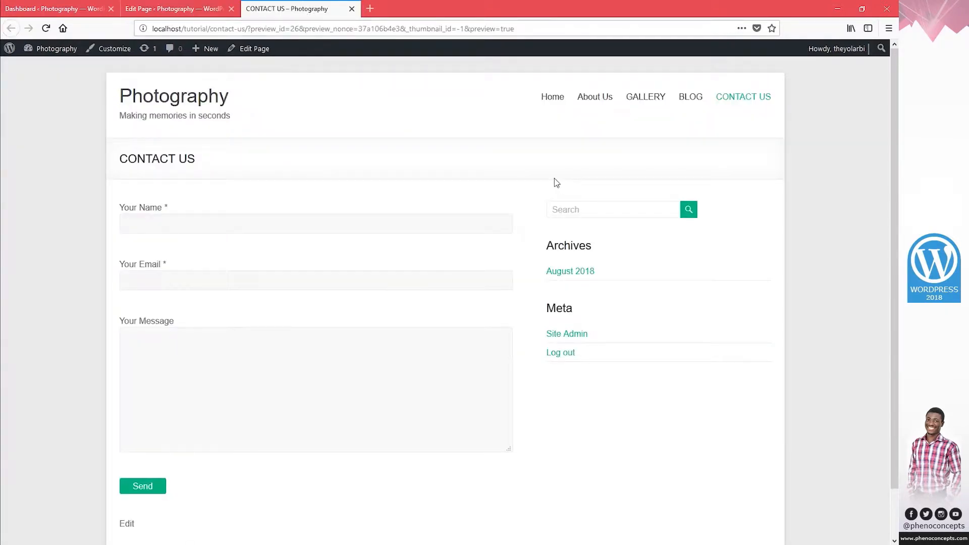
left_click_drag(532, 205, 602, 381)
left_click(651, 376)
left_click(596, 99)
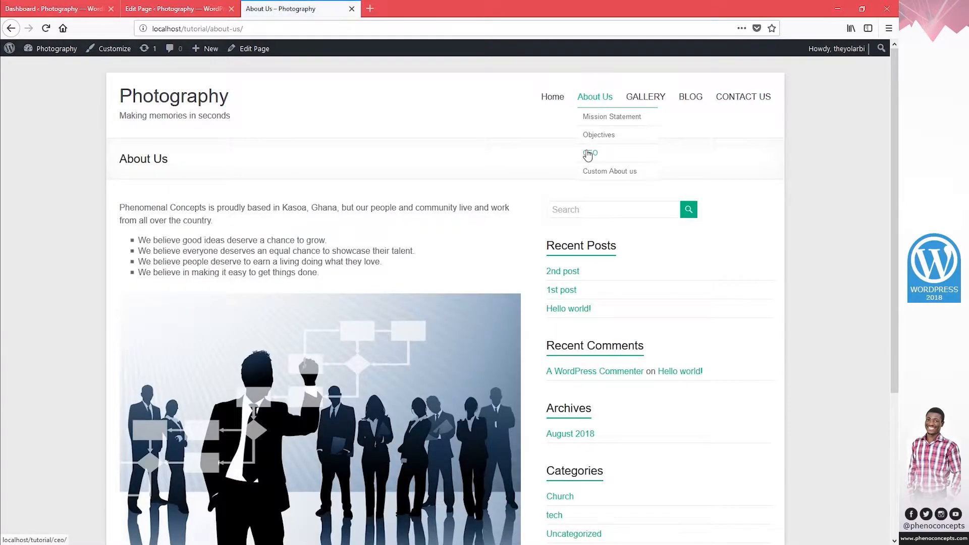
left_click(744, 103)
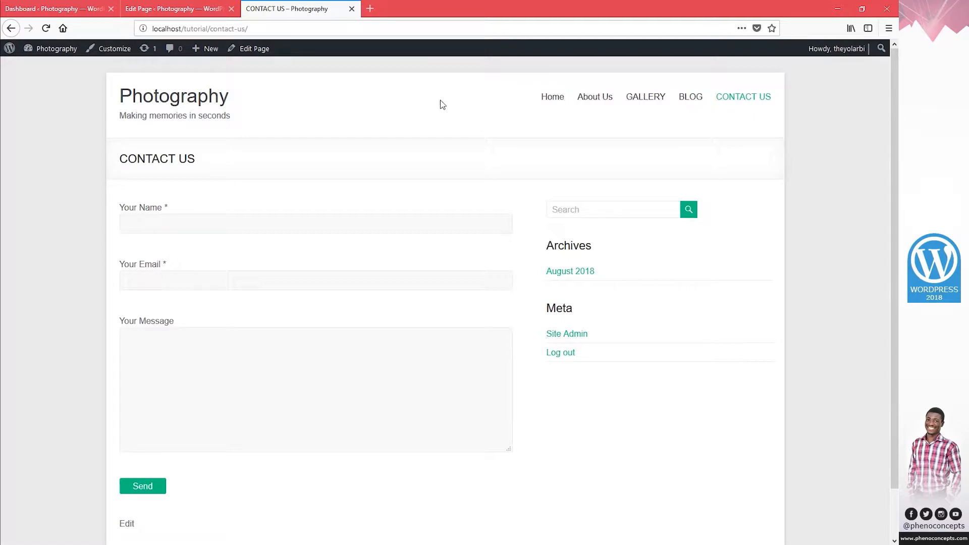
Switch the CONTACT US page layout to Left Sidebar, then update and preview the page.
left_click(194, 10)
scroll(855, 405, "down", 1)
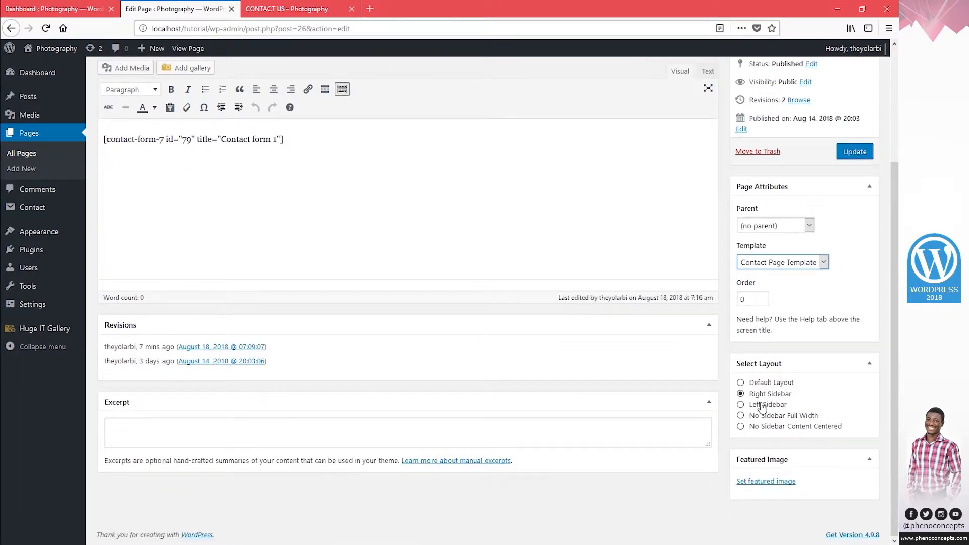
left_click(741, 405)
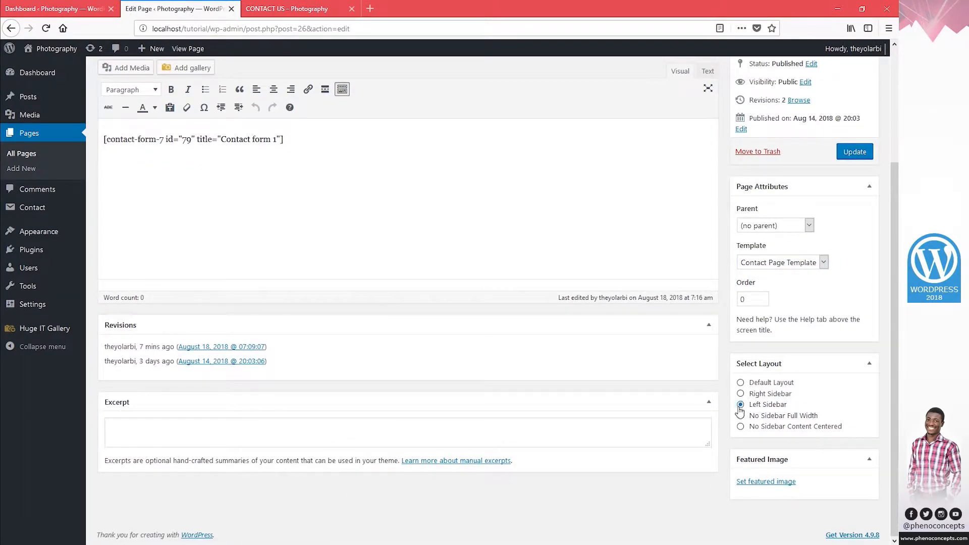
left_click(855, 153)
left_click(857, 162)
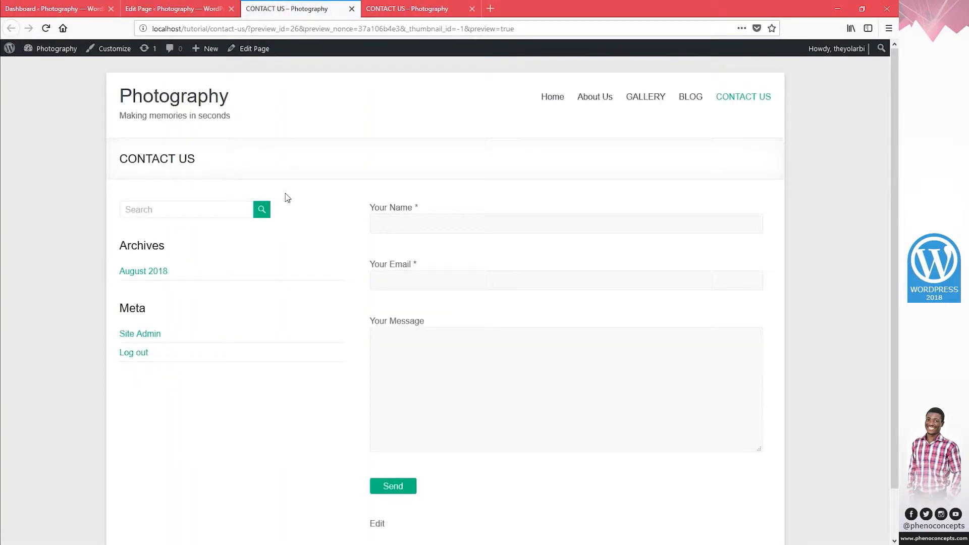
Change the CONTACT US page layout to No Sidebar Full Width, then update the page and check the form area in the preview.
left_click(169, 9)
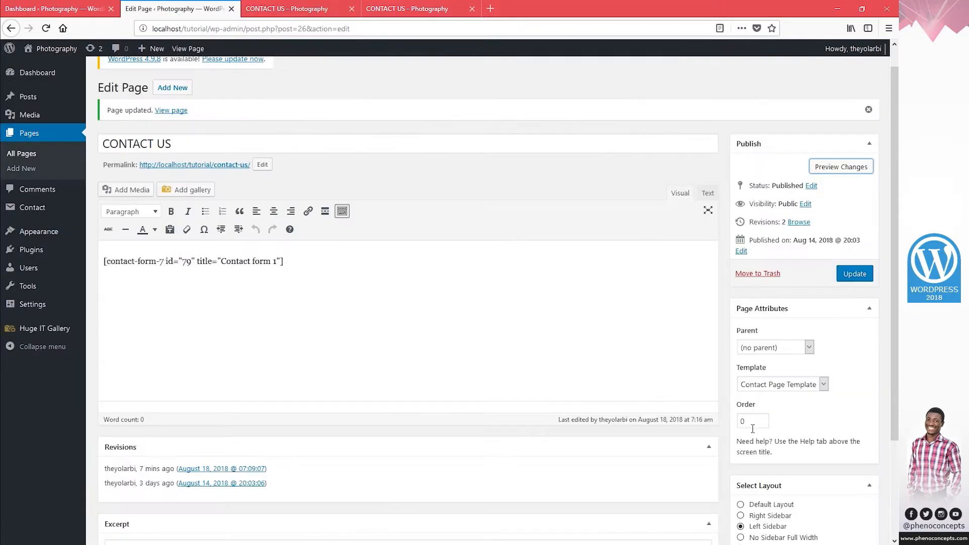
scroll(751, 443, "down", 2)
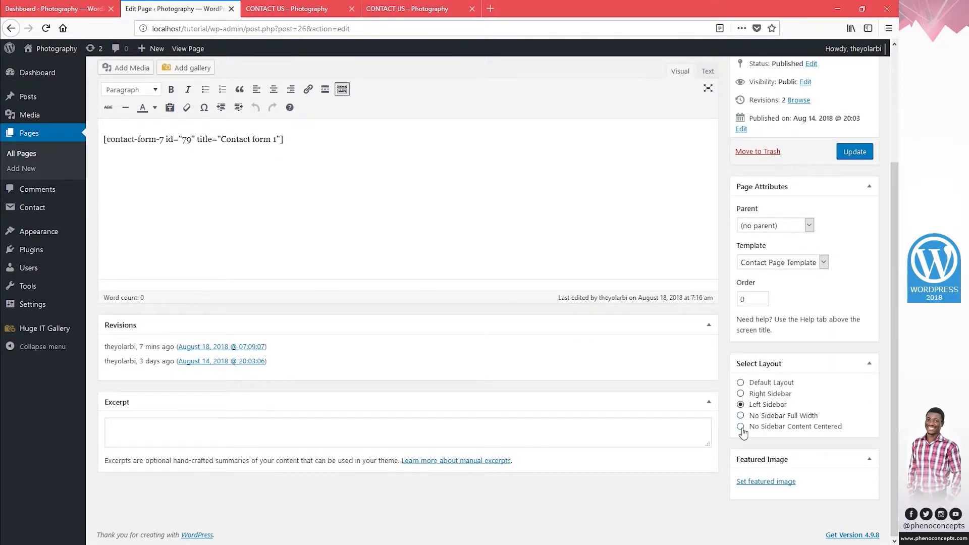
left_click(741, 417)
left_click(855, 151)
left_click(838, 167)
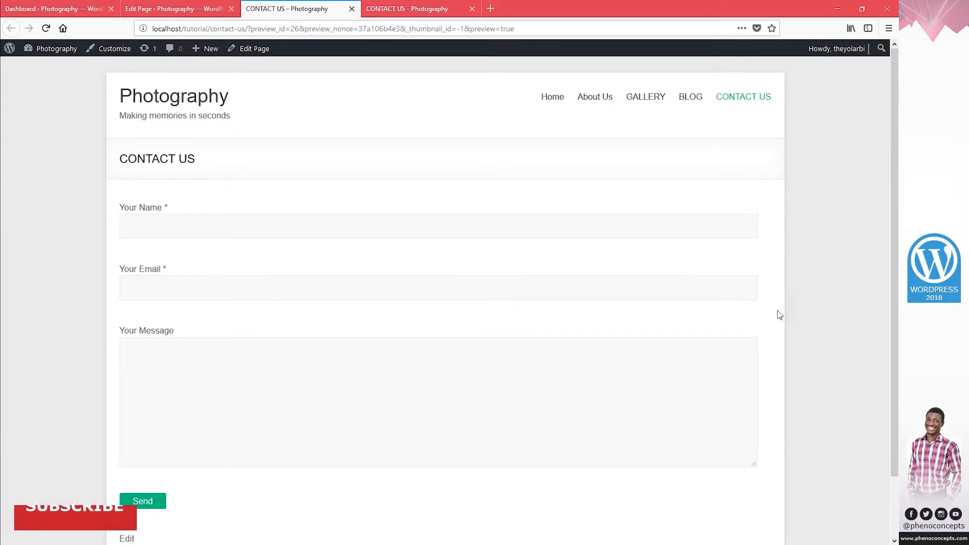
left_click_drag(114, 197, 146, 351)
left_click(178, 346)
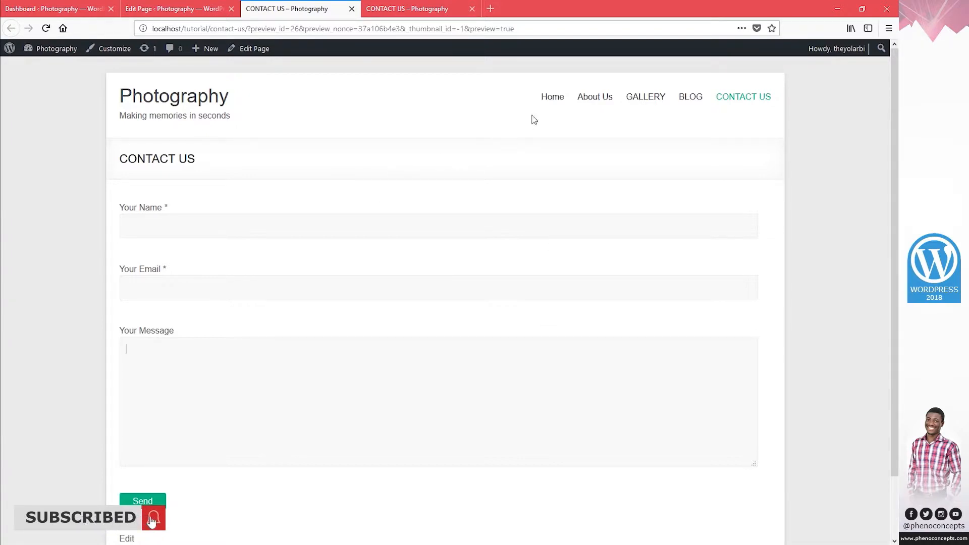
Open the Home page for editing, set its template to Business Template and update the page.
left_click(553, 98)
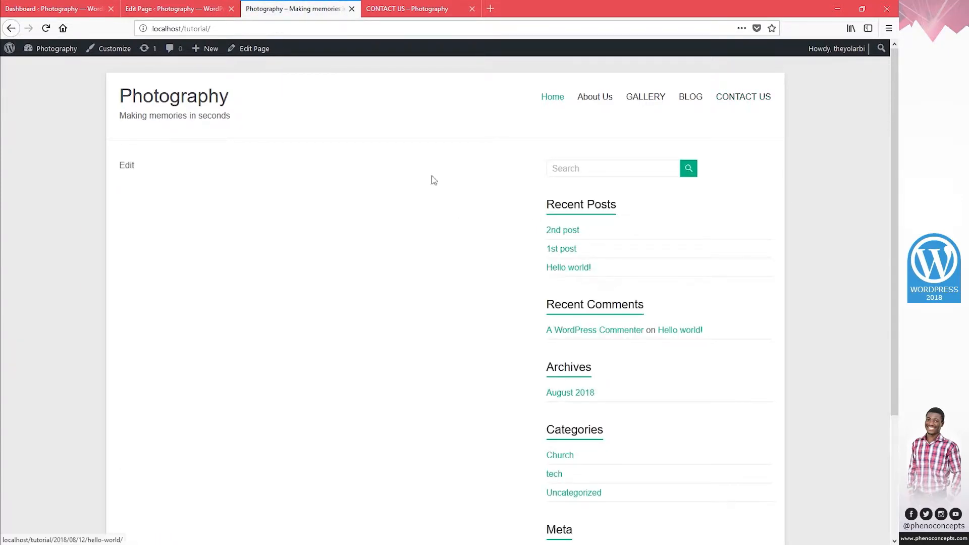
left_click(257, 48)
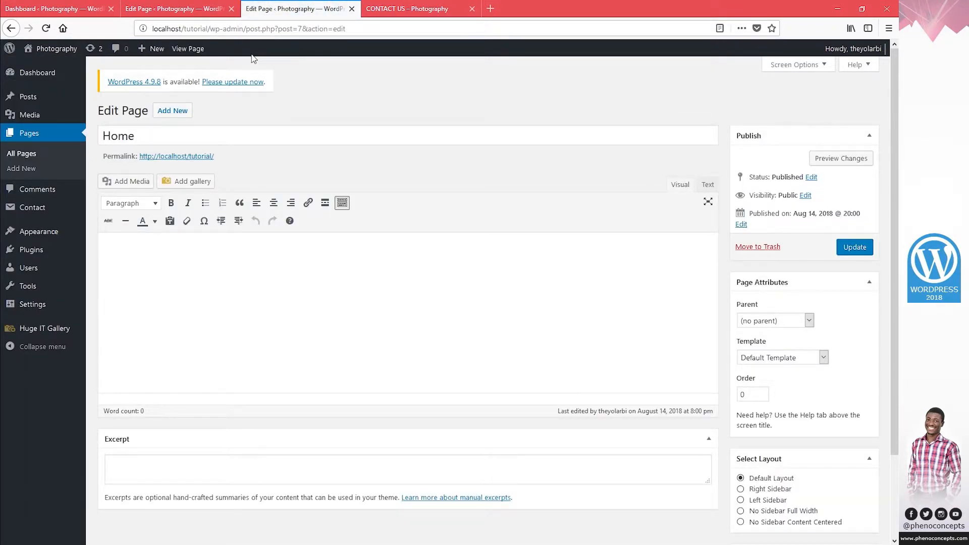
left_click(757, 359)
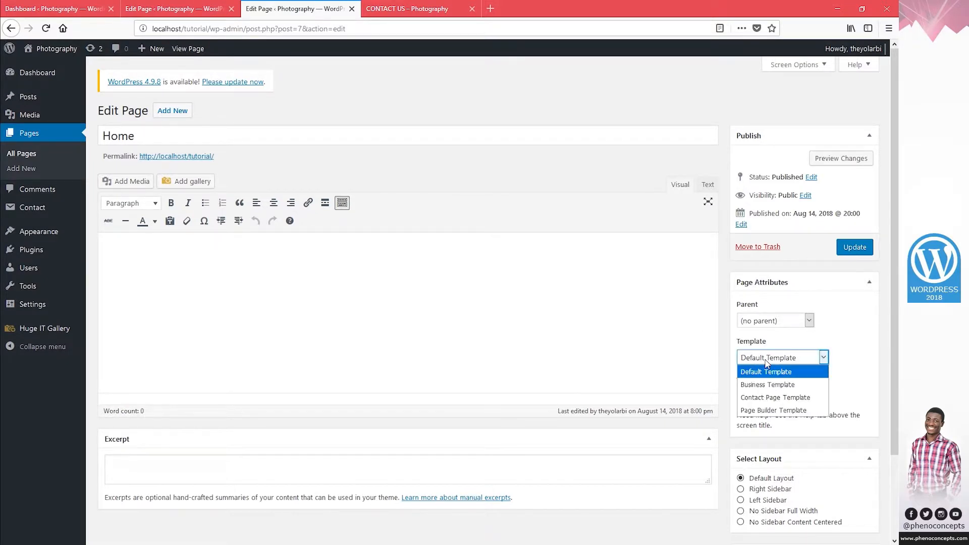
left_click(399, 6)
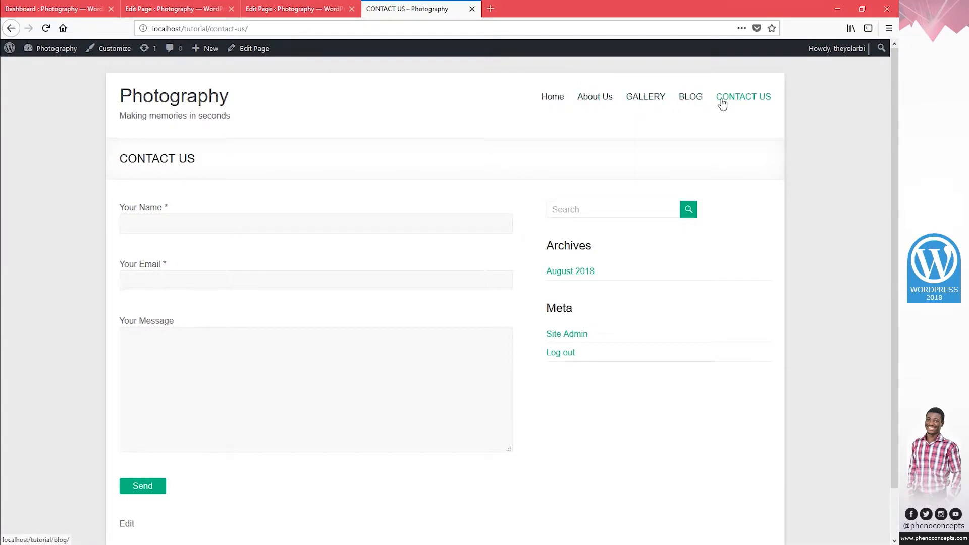
left_click(296, 9)
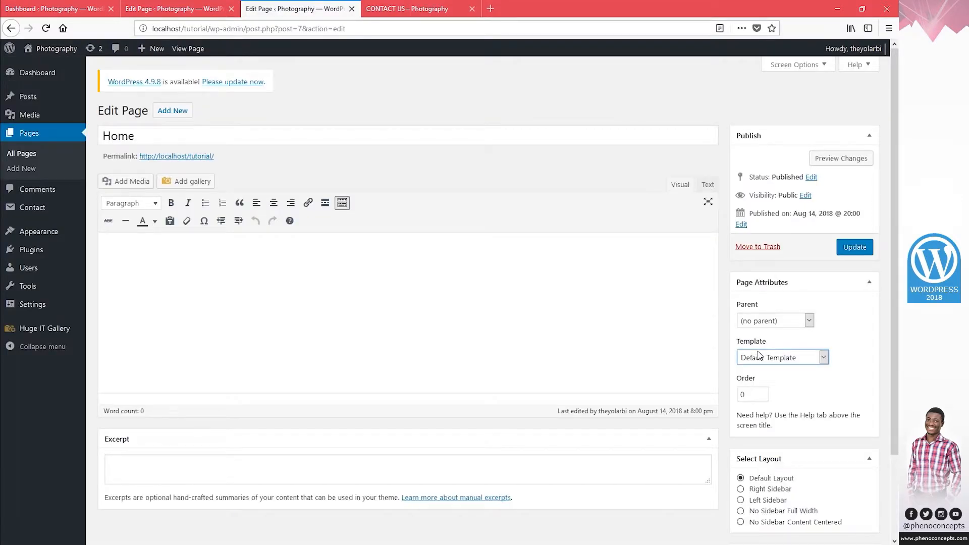
left_click(788, 358)
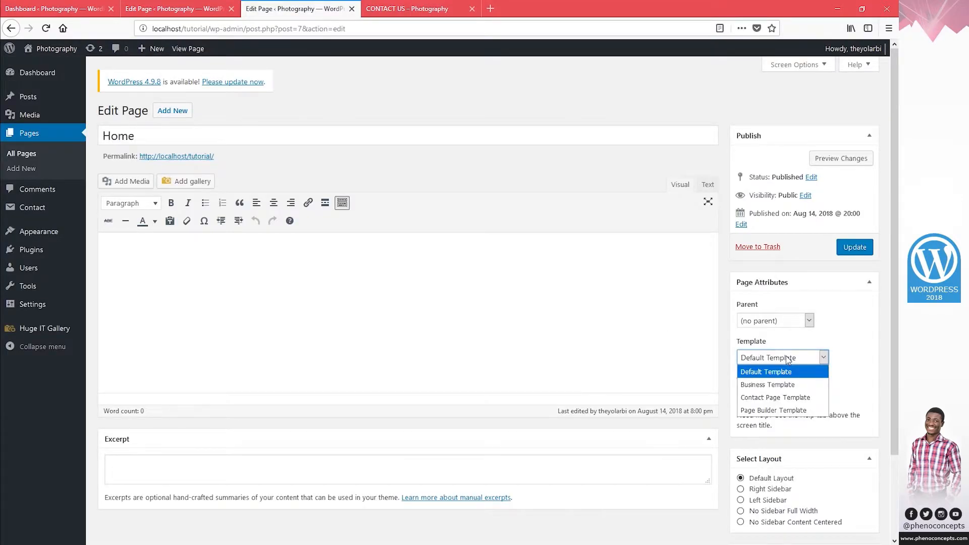
left_click(802, 387)
left_click(846, 255)
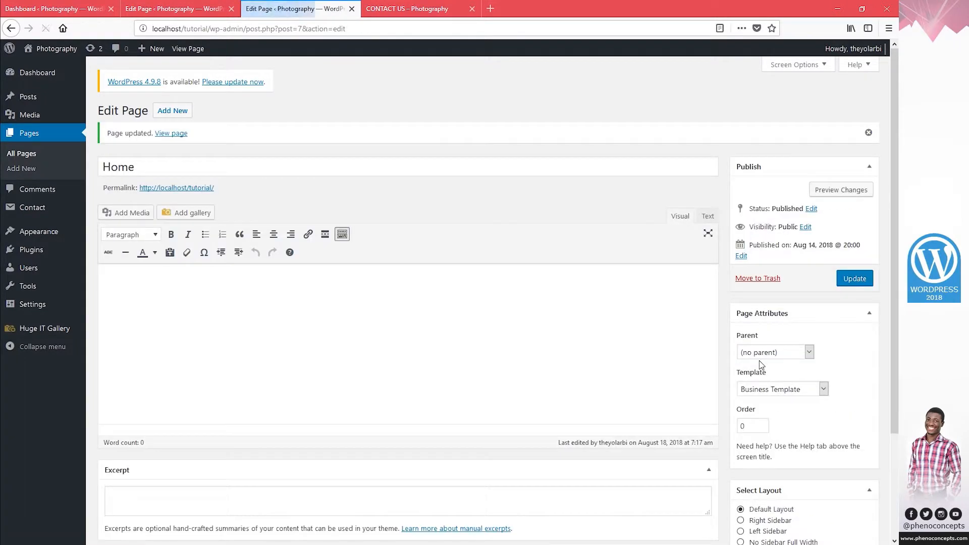
Close the leftover page and editor tabs, and open the site in a new tab to check the Home page.
left_click(352, 8)
left_click(352, 9)
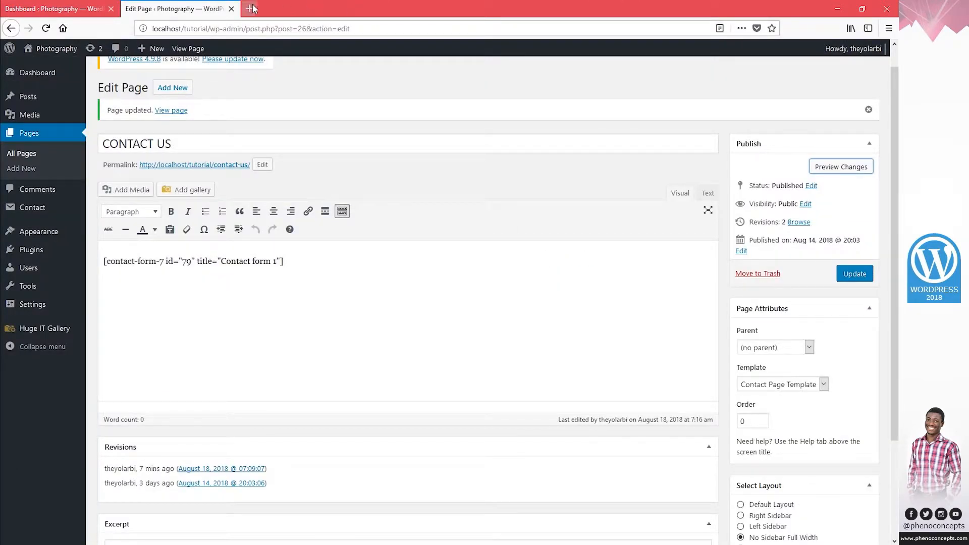
left_click(231, 9)
right_click(43, 52)
left_click(75, 58)
left_click(167, 9)
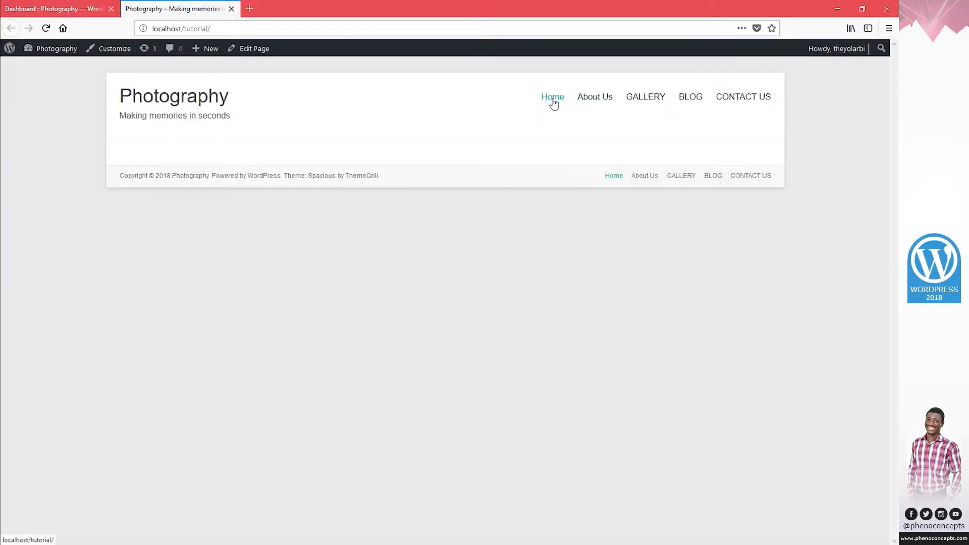
Check the template choices in the About Us page editor, keep Default Template and close the editor.
mouse_move(592, 107)
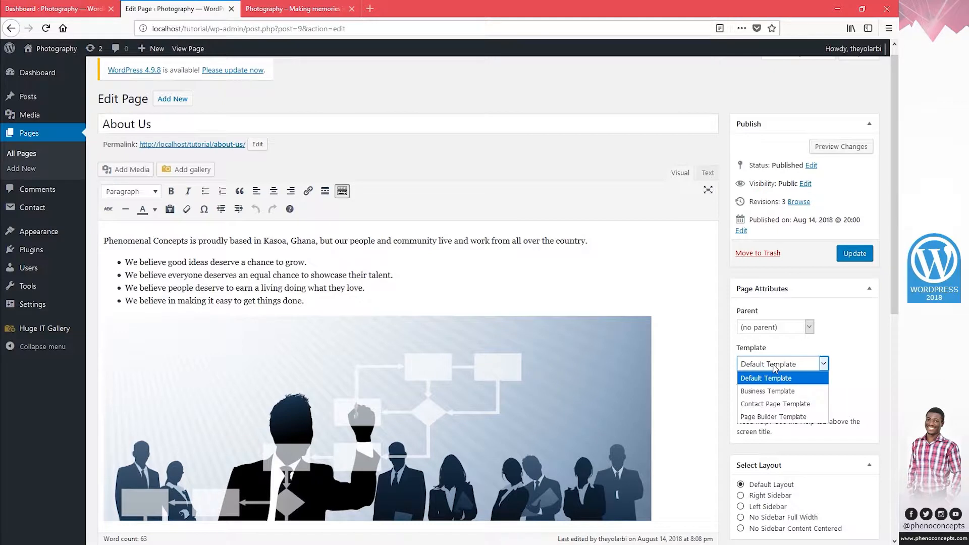
left_click(798, 381)
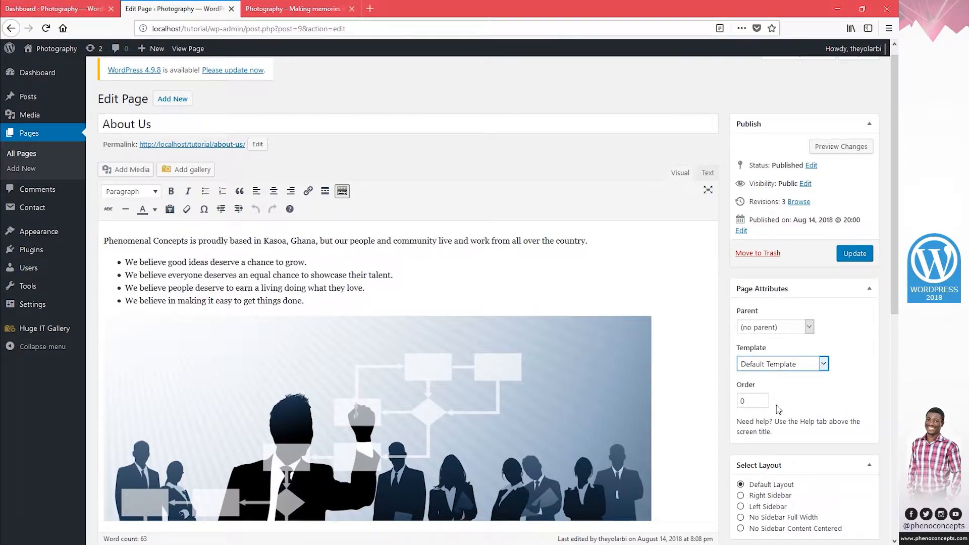
left_click(231, 9)
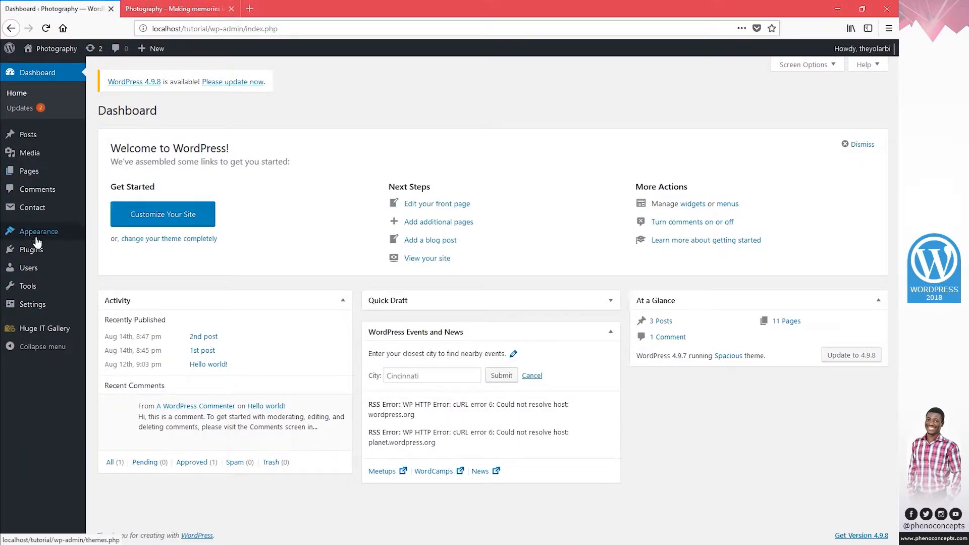
Open the Widgets page, and collapse and expand the Right Sidebar area to review the available sidebars.
mouse_move(37, 239)
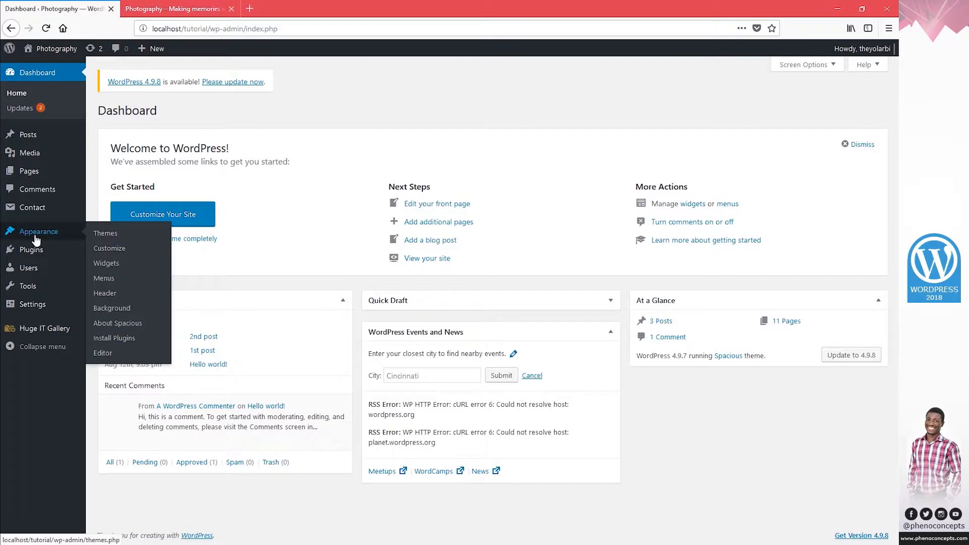
left_click(107, 266)
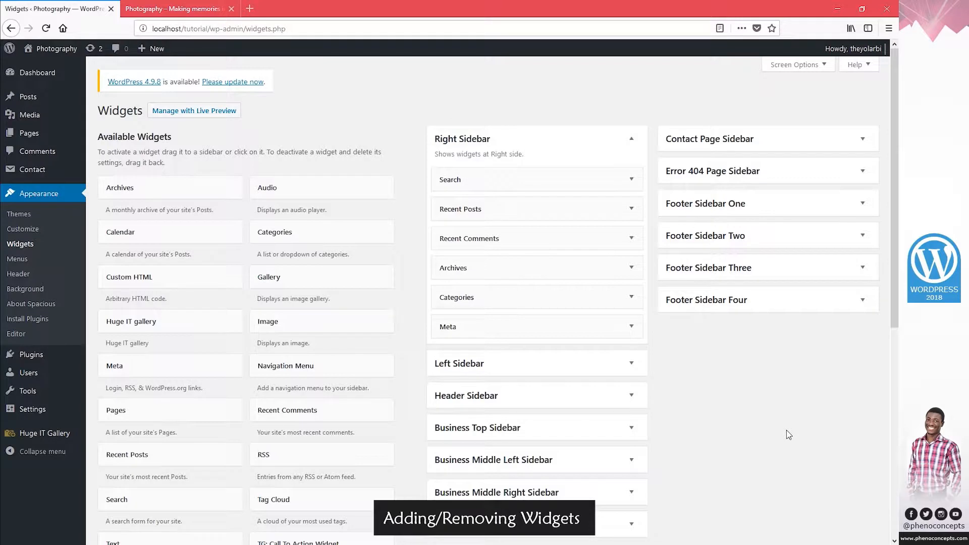
left_click(478, 135)
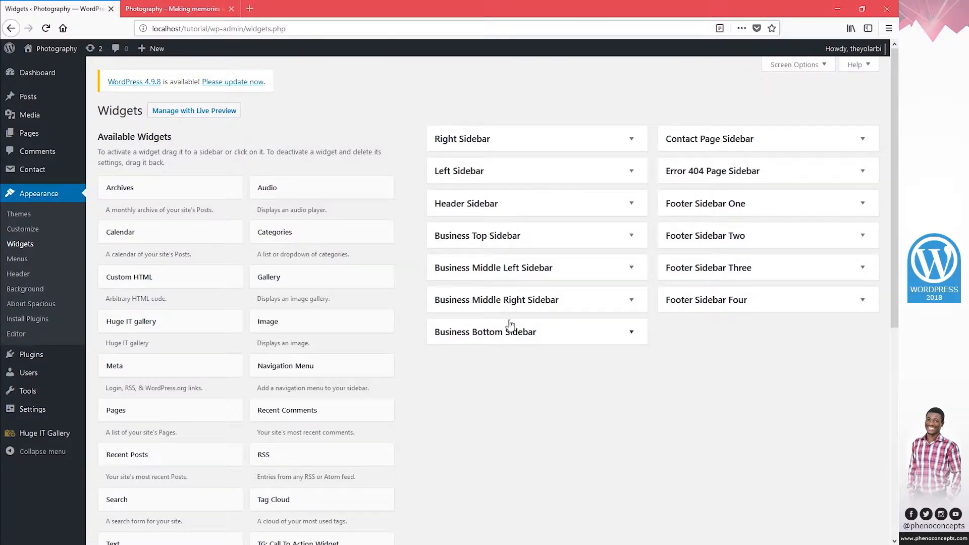
left_click(530, 141)
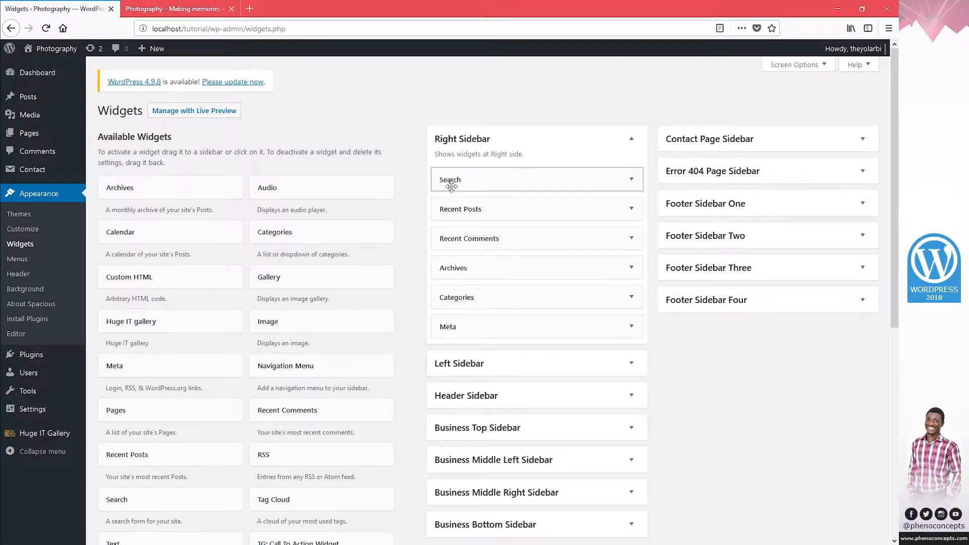
Move the Search widget below Recent Posts in the Right Sidebar and check the order on the About Us page.
left_click_drag(469, 178, 520, 180)
left_click(162, 7)
left_click(594, 103)
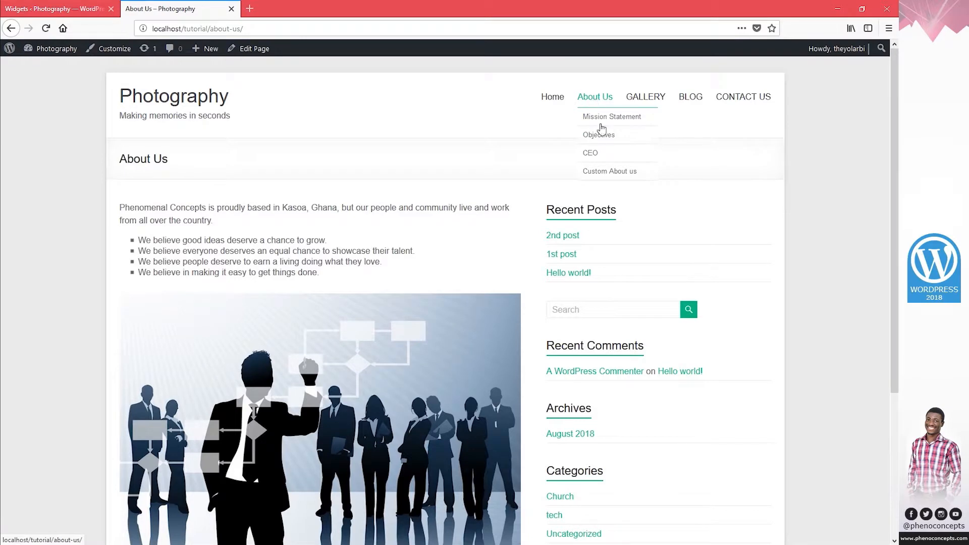
double_click(569, 209)
left_click(569, 209)
left_click(31, 4)
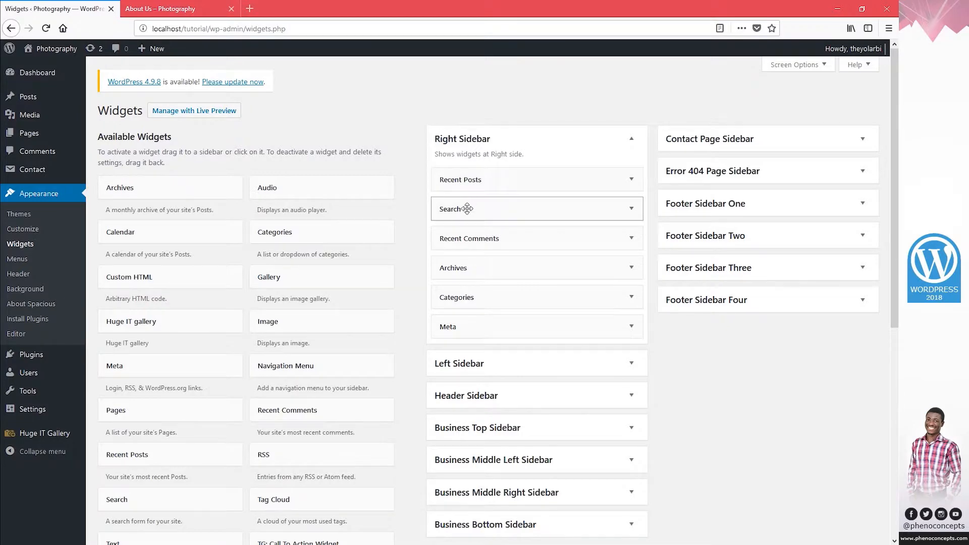
left_click(158, 8)
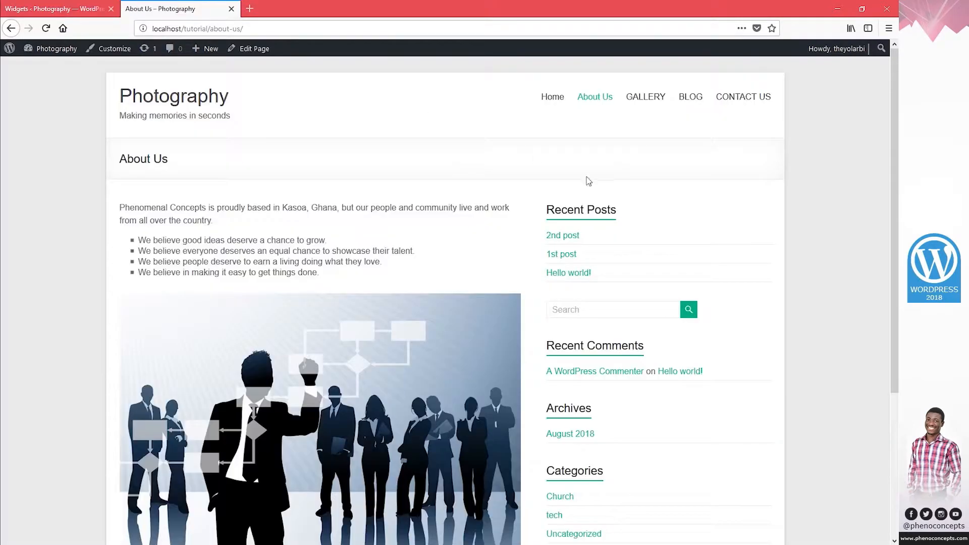
Remove the Meta, Categories, Archives, Recent Comments, Search and Recent Posts widgets from the Right Sidebar, then check the About Us page.
left_click(72, 9)
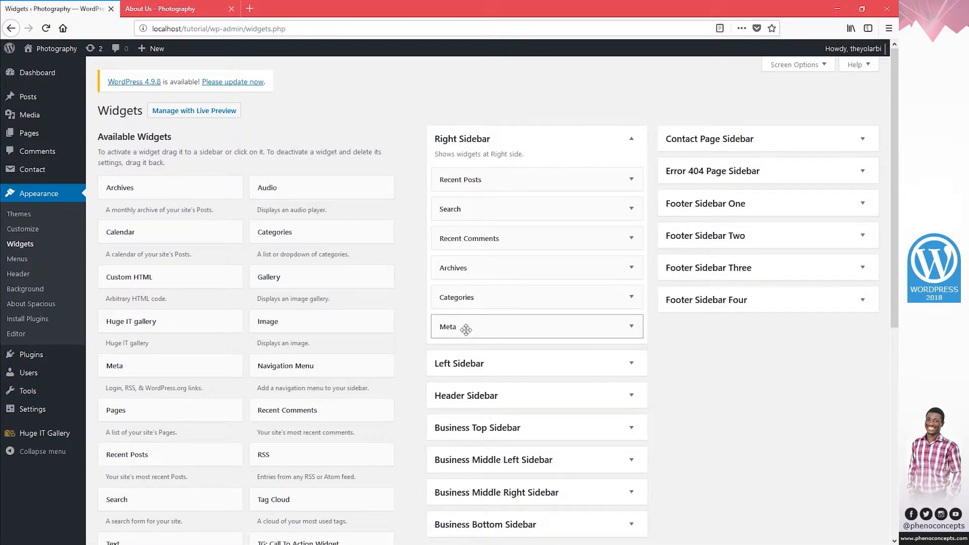
mouse_move(499, 327)
left_mouse_down()
mouse_move(343, 302)
mouse_move(500, 326)
left_mouse_up()
left_click(632, 327)
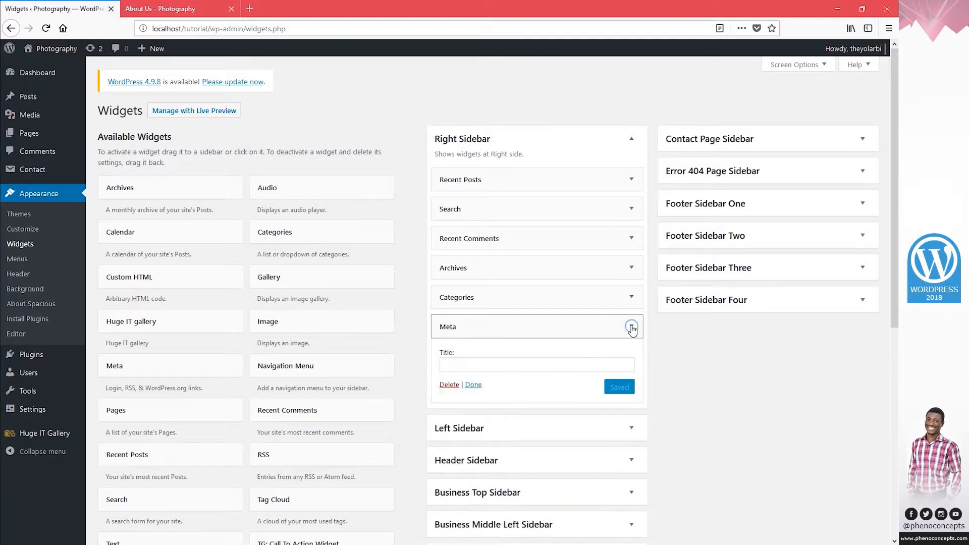
left_click(444, 386)
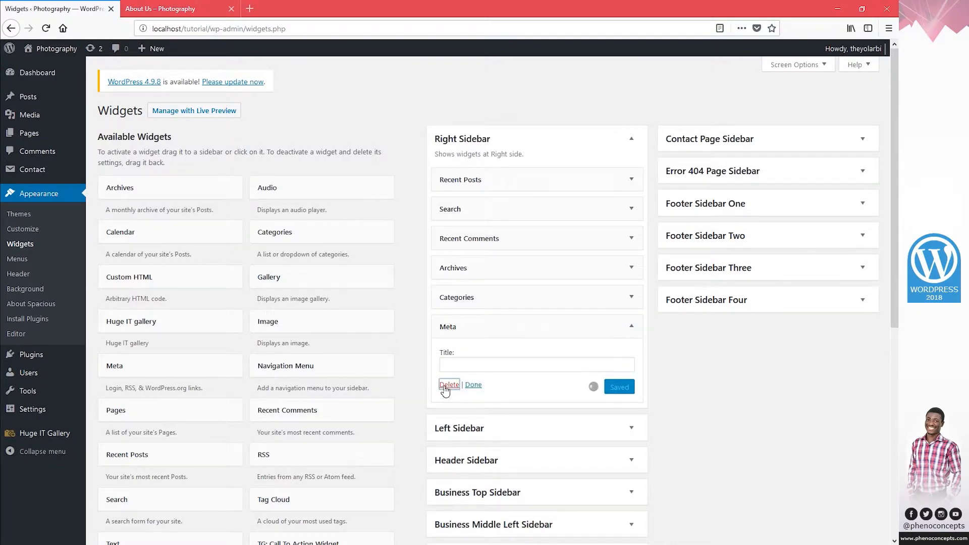
left_click_drag(582, 297, 308, 295)
left_click_drag(496, 268, 257, 258)
left_click_drag(489, 238, 313, 238)
left_click_drag(456, 209, 210, 202)
left_click_drag(465, 180, 201, 192)
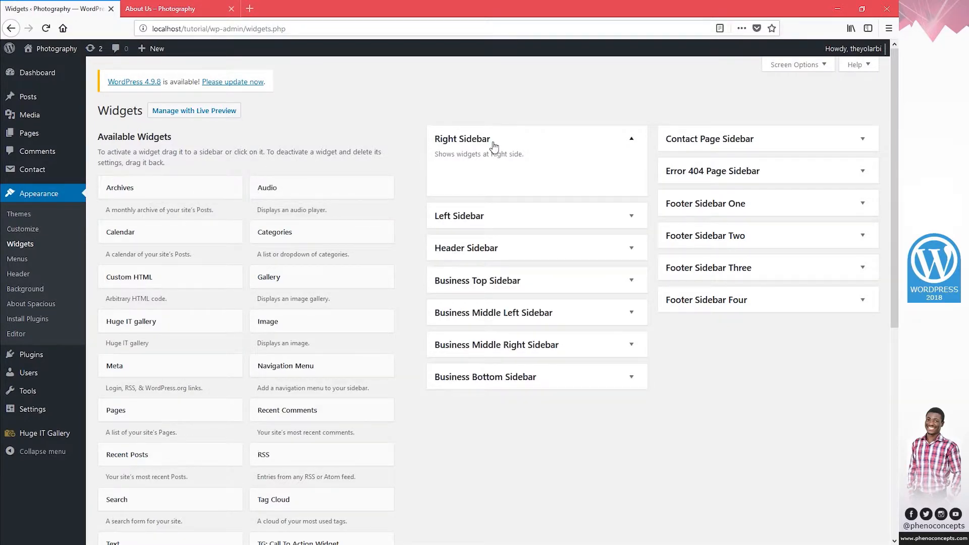
left_click(157, 8)
left_click(607, 100)
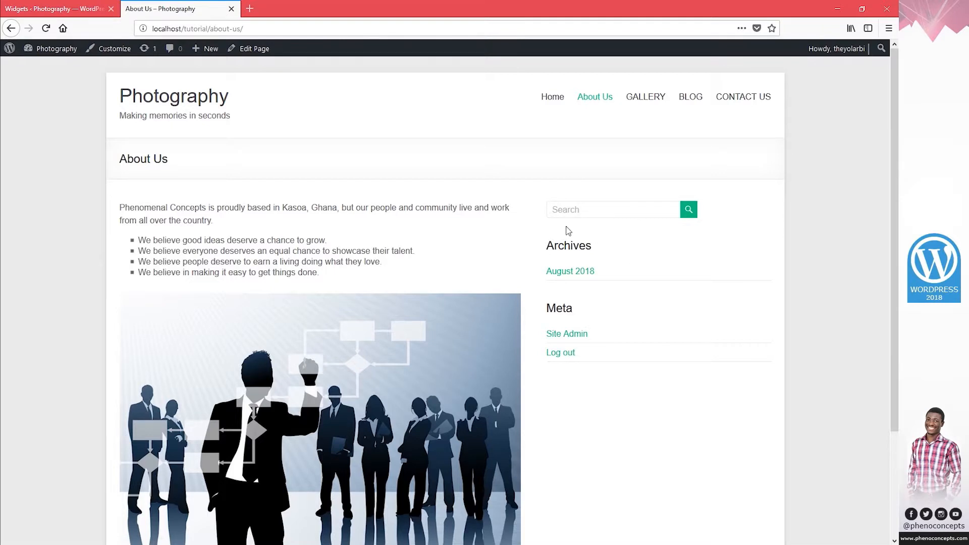
Add the Calendar widget to the Right Sidebar and check it on the About Us page.
left_click(30, 9)
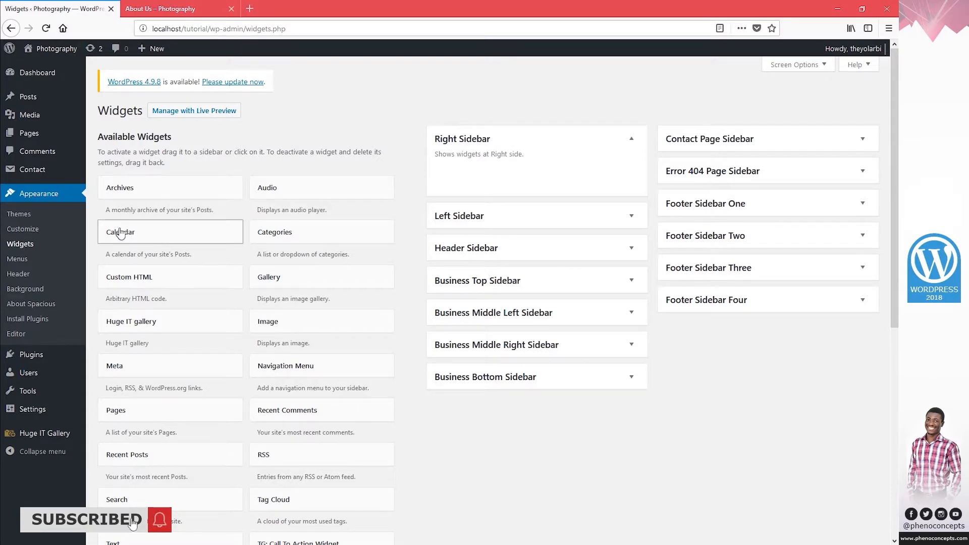
left_click_drag(120, 237, 467, 178)
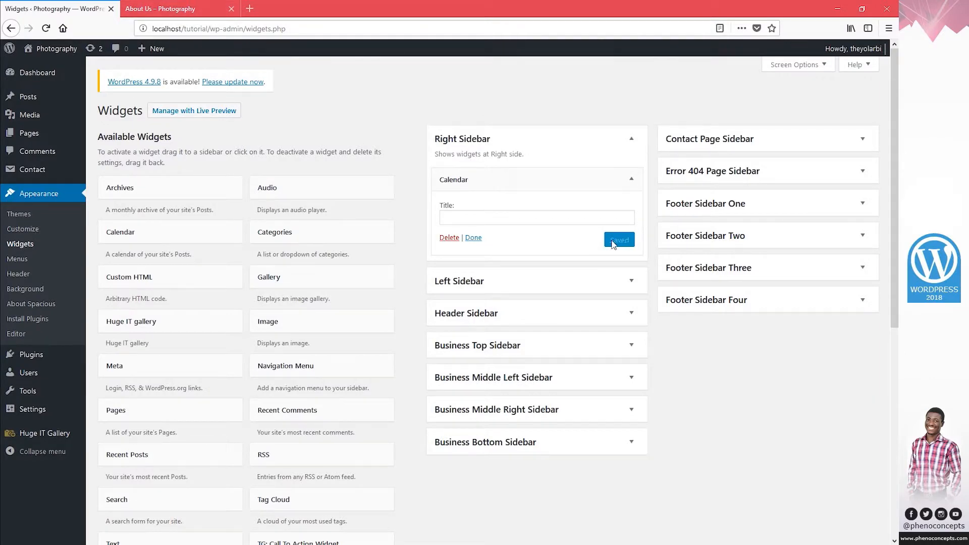
left_click(186, 8)
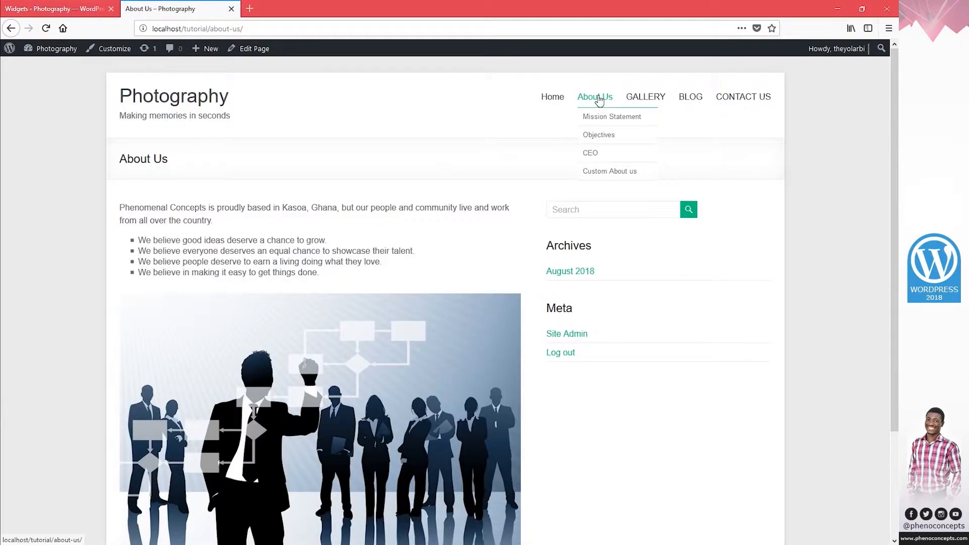
left_click(600, 100)
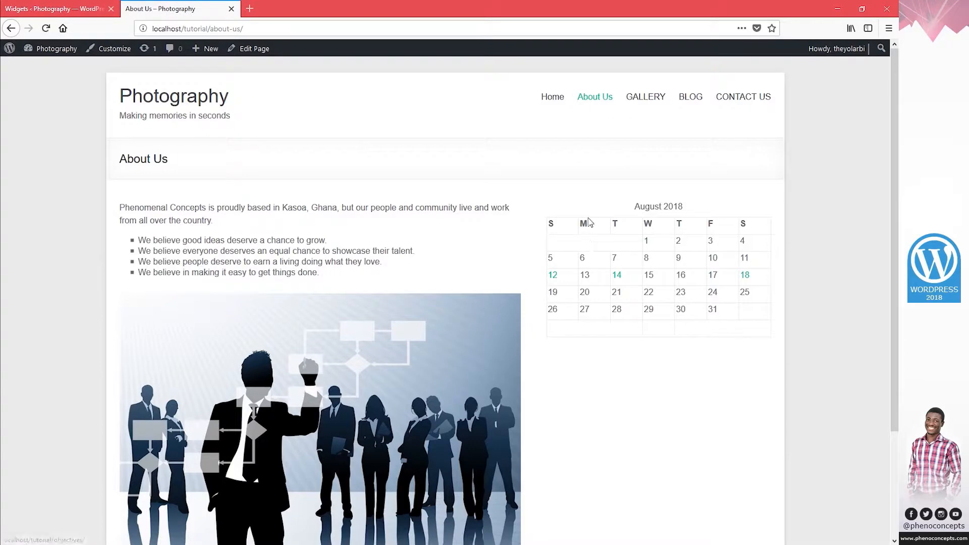
left_click_drag(598, 203, 726, 306)
left_click(725, 313)
Add a Gallery widget below Calendar in the Right Sidebar and insert the seven first-row media library images into it.
left_click(61, 7)
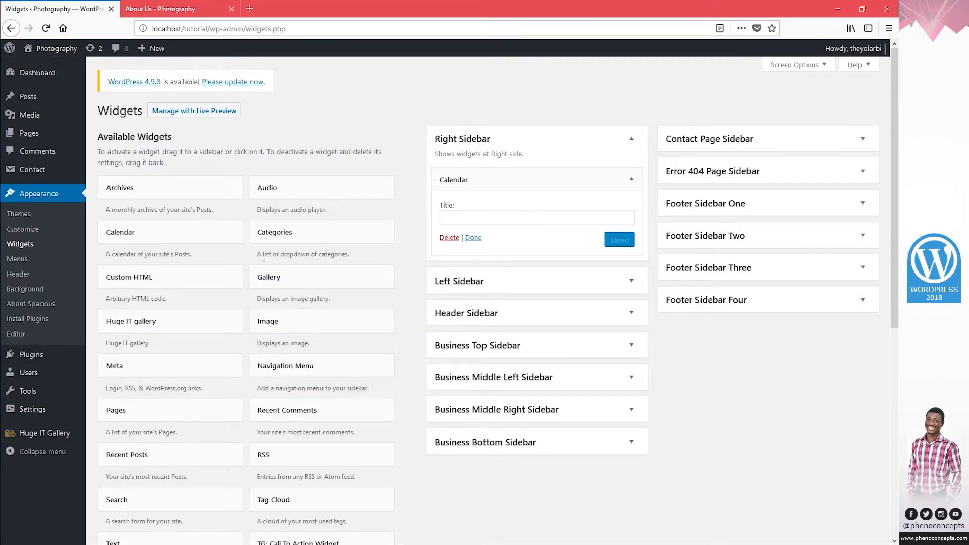
left_click_drag(271, 280, 475, 274)
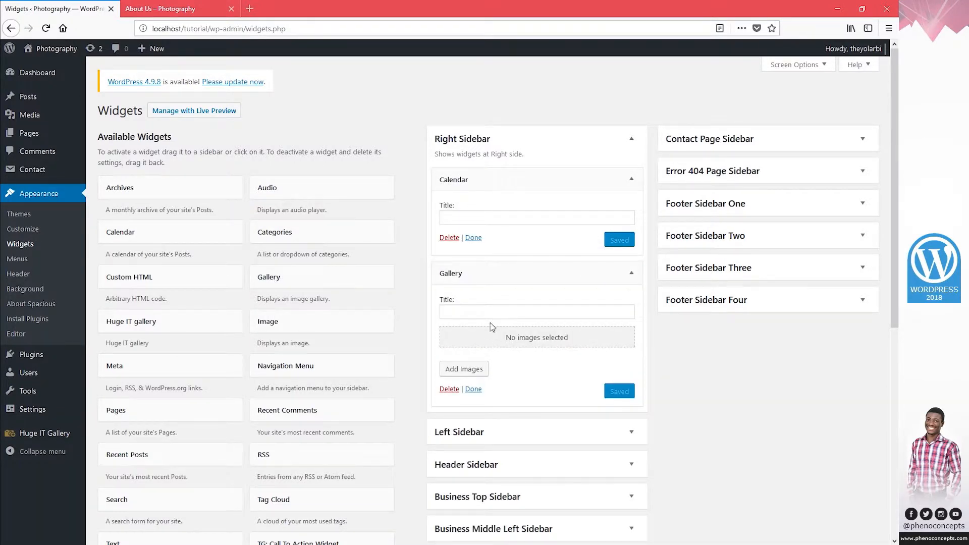
left_click(532, 346)
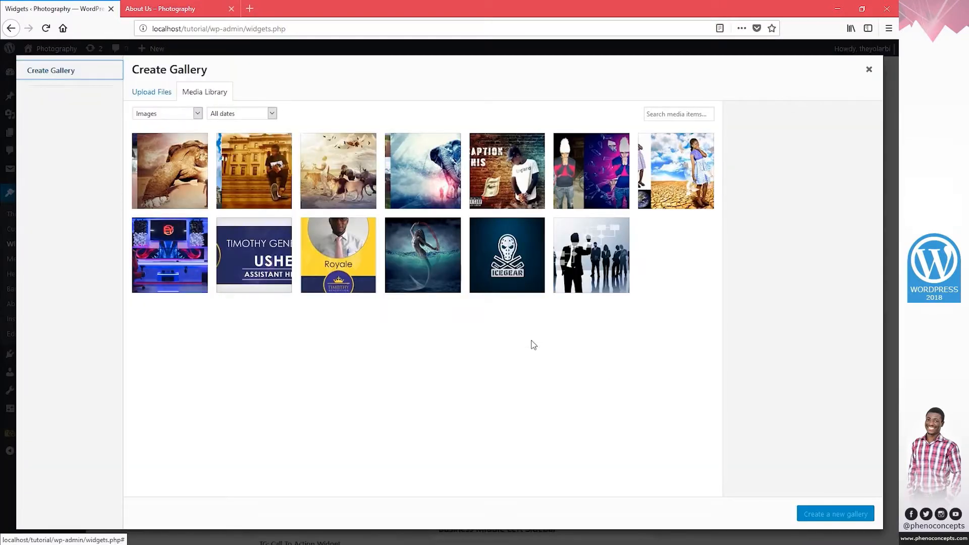
left_click(177, 168)
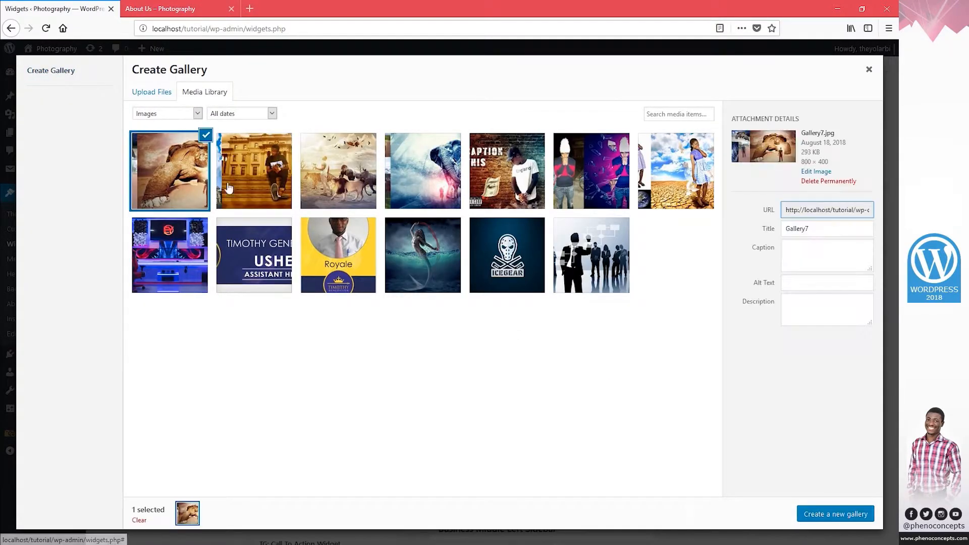
left_click(671, 185, "shift")
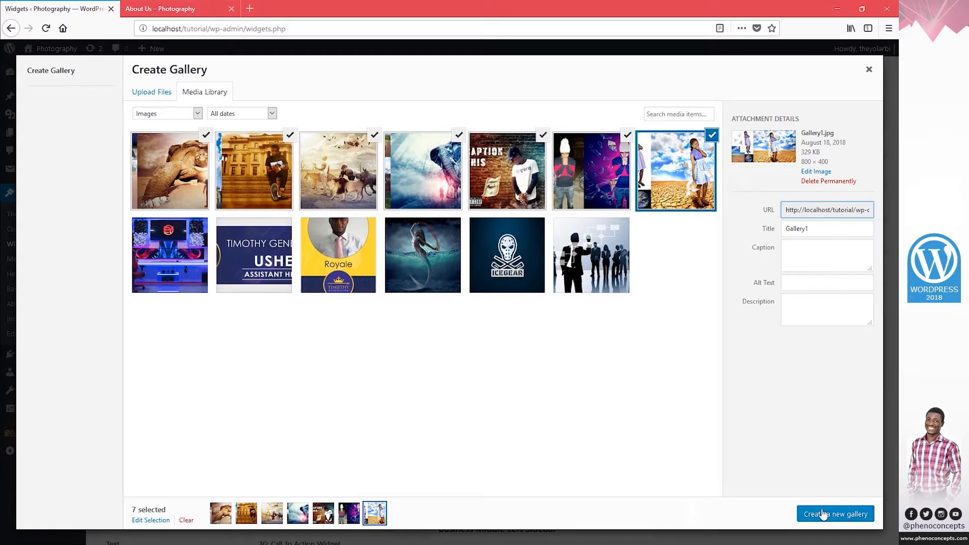
left_click(836, 516)
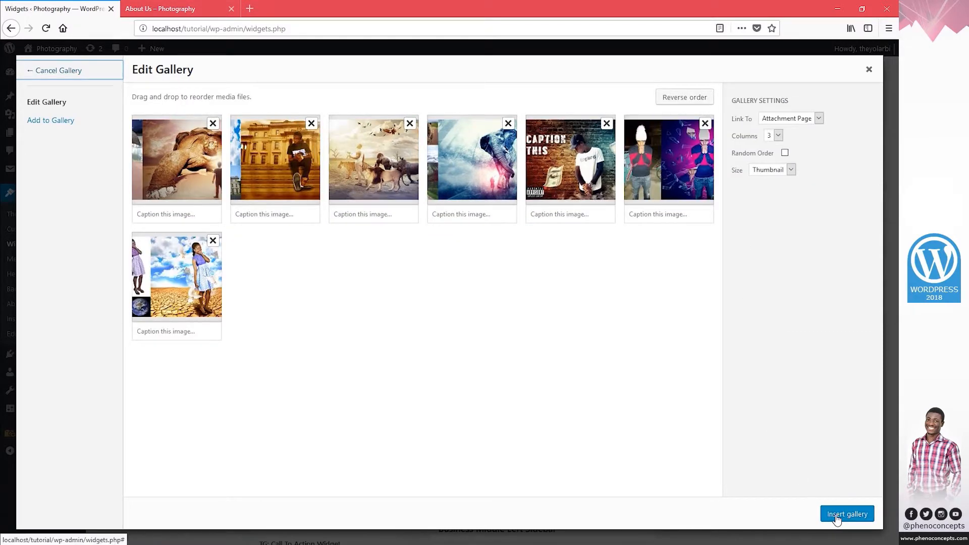
left_click(848, 516)
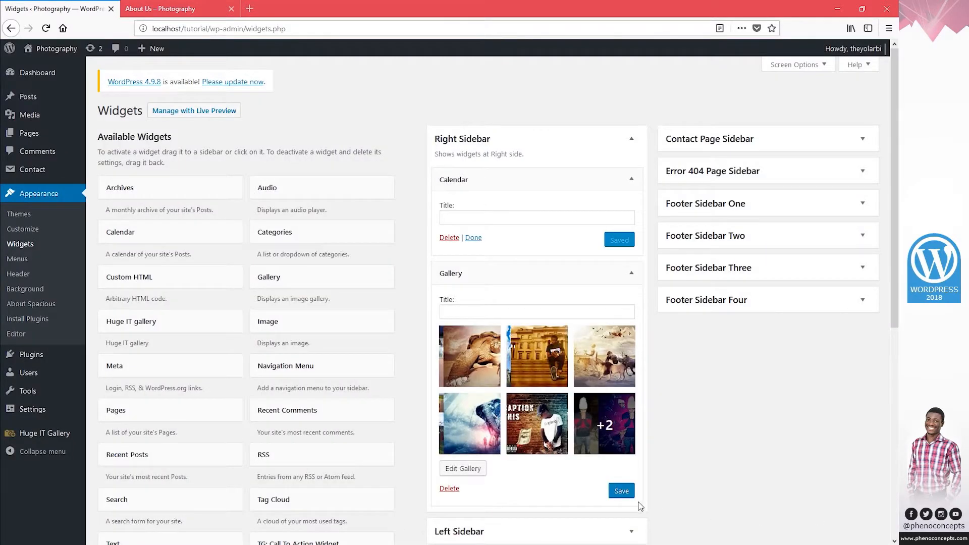
Save the Gallery widget and check it on the About Us page.
left_click(626, 492)
left_click(137, 11)
left_click(596, 101)
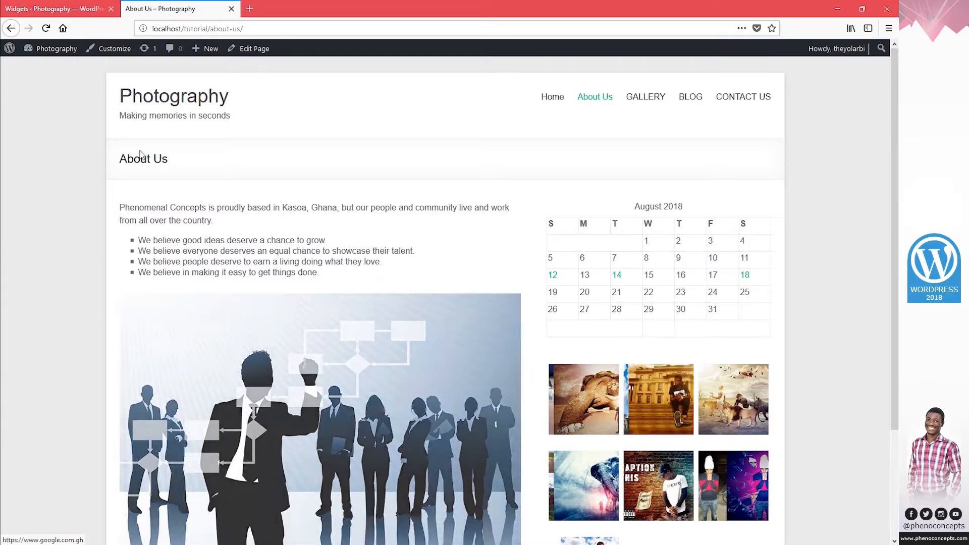
Collapse the Gallery and Calendar widgets and add a Navigation Menu widget below them in the Right Sidebar.
left_click(69, 11)
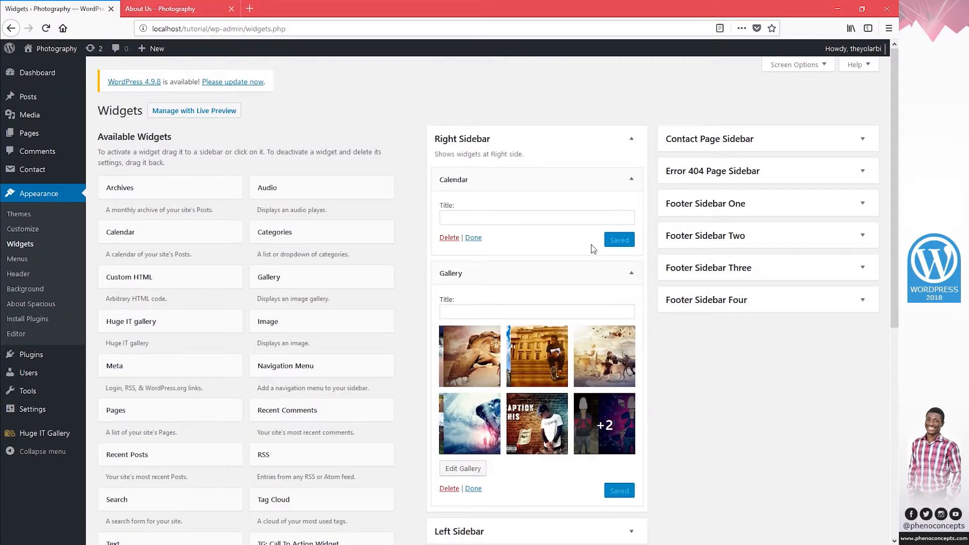
left_click(631, 273)
left_click(631, 180)
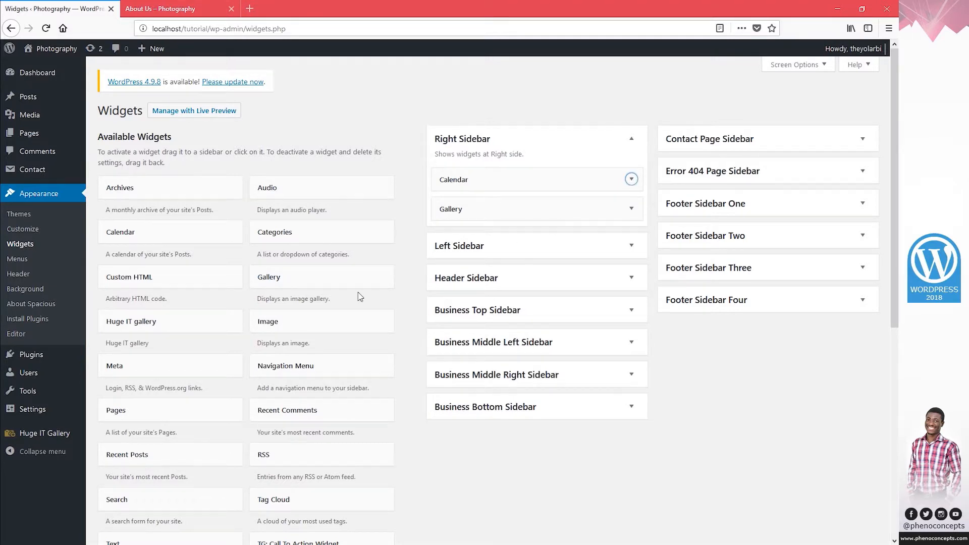
scroll(358, 298, "down", 2)
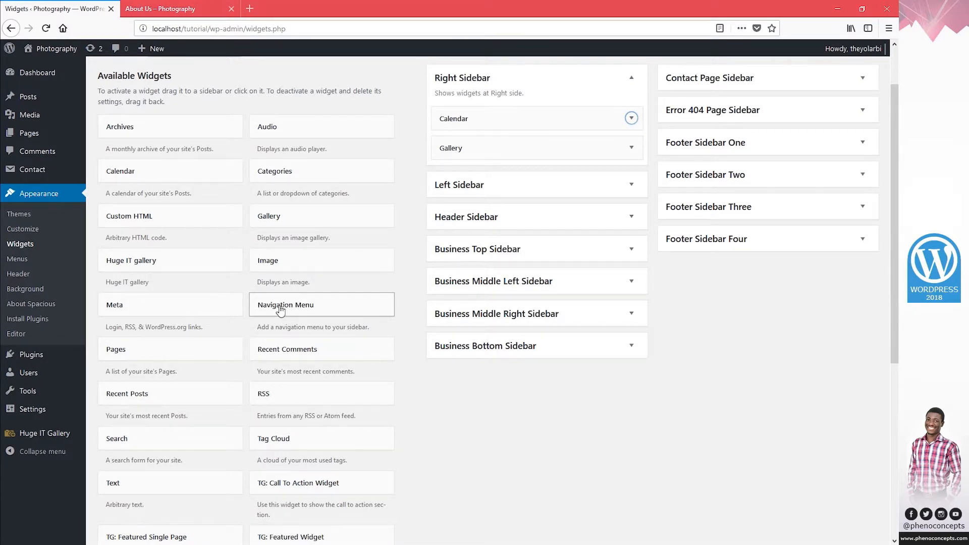
left_click_drag(279, 310, 486, 174)
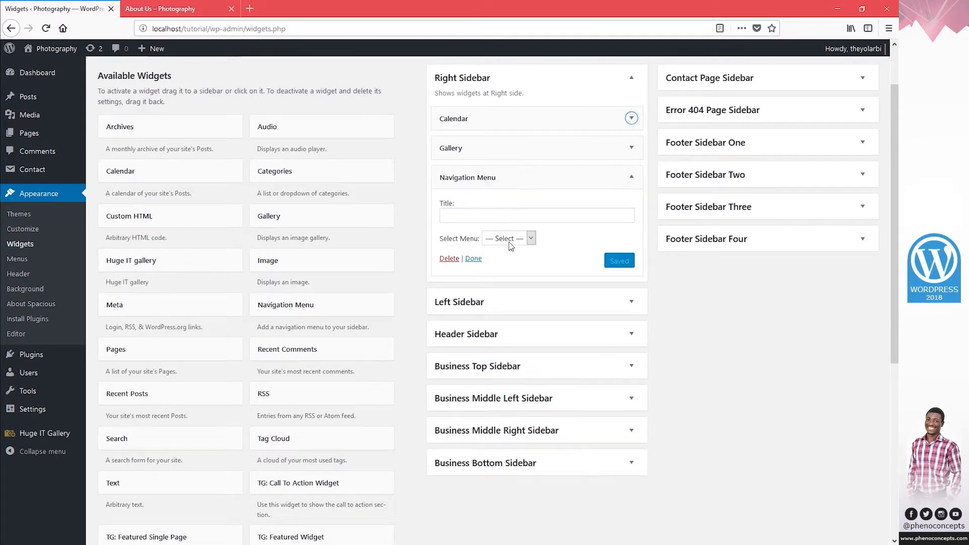
Assign the footer menu to the Navigation Menu widget and save it.
left_click(512, 243)
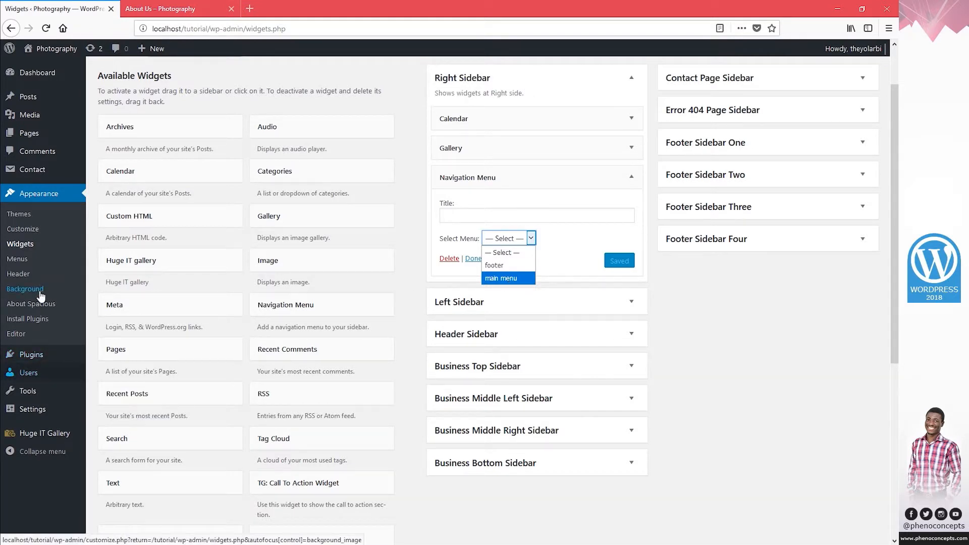
left_click(511, 279)
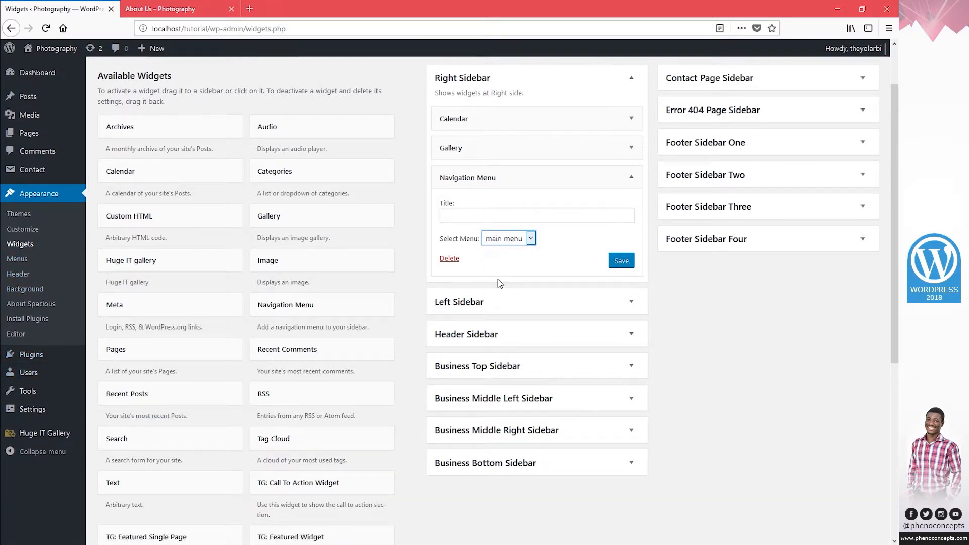
left_click(490, 242)
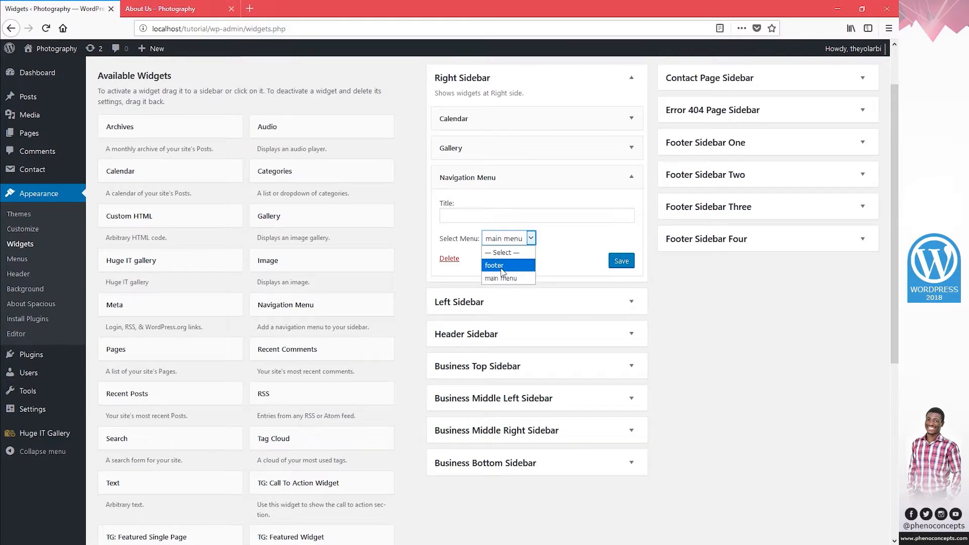
left_click(503, 266)
left_click(622, 261)
Reload the About Us page and check the navigation menu at the end of its sidebar.
left_click(166, 9)
left_click(594, 98)
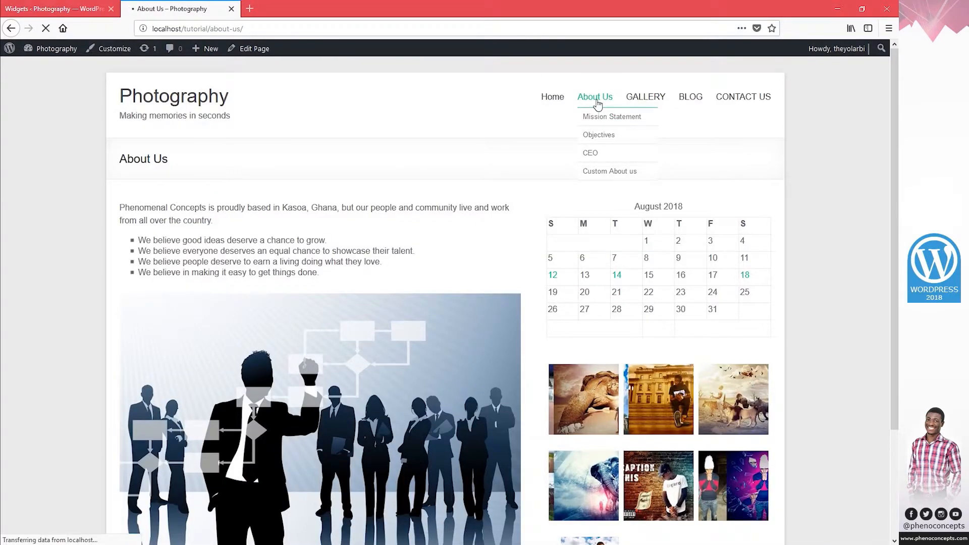
scroll(838, 237, "down", 1)
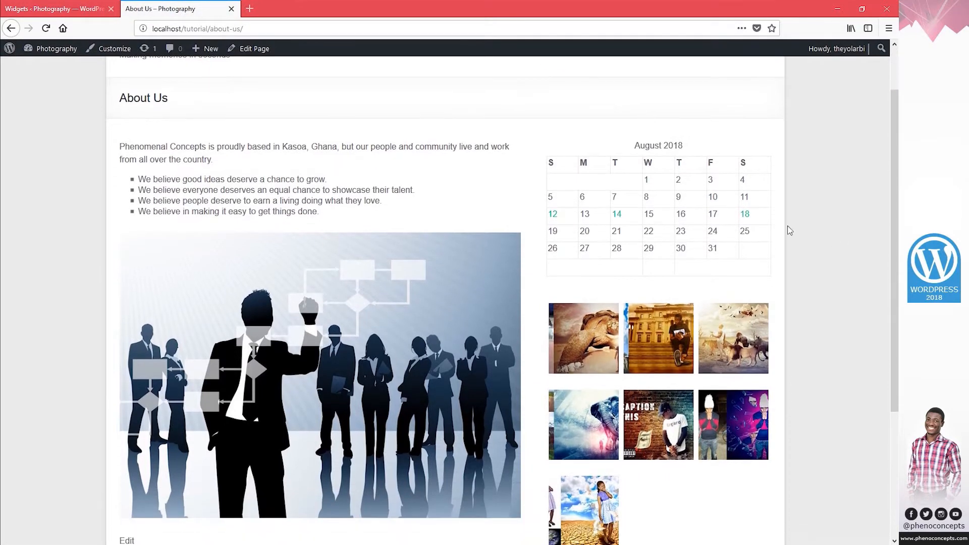
scroll(761, 185, "down", 1)
scroll(721, 265, "down", 2)
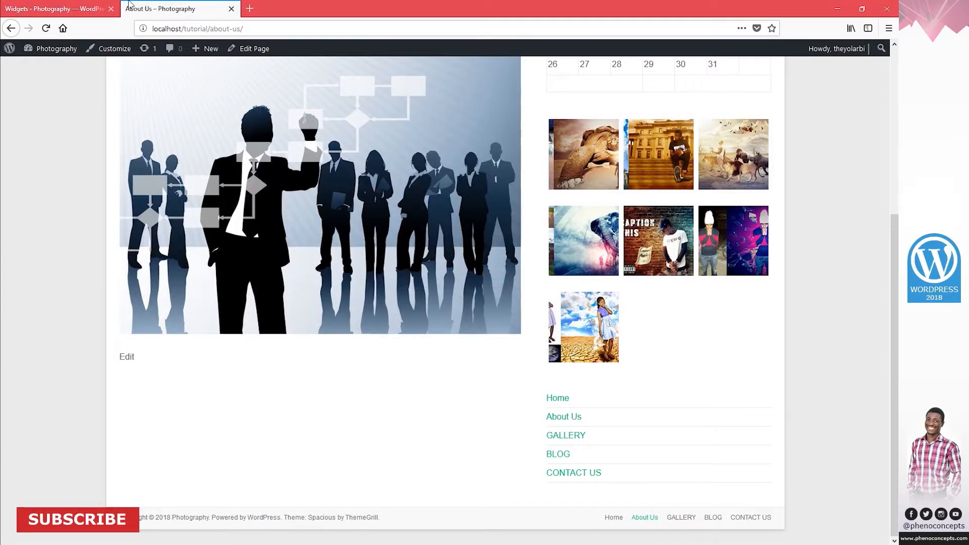
Collapse the Navigation Menu widget and add a Text widget below it in the Right Sidebar, with the sample text gsdfgfdsg.
left_click(54, 5)
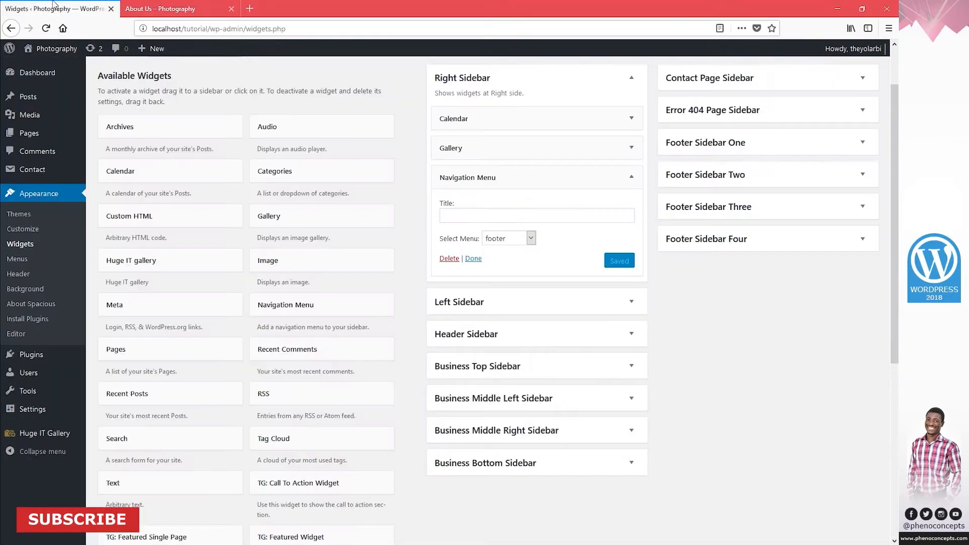
left_click(625, 179)
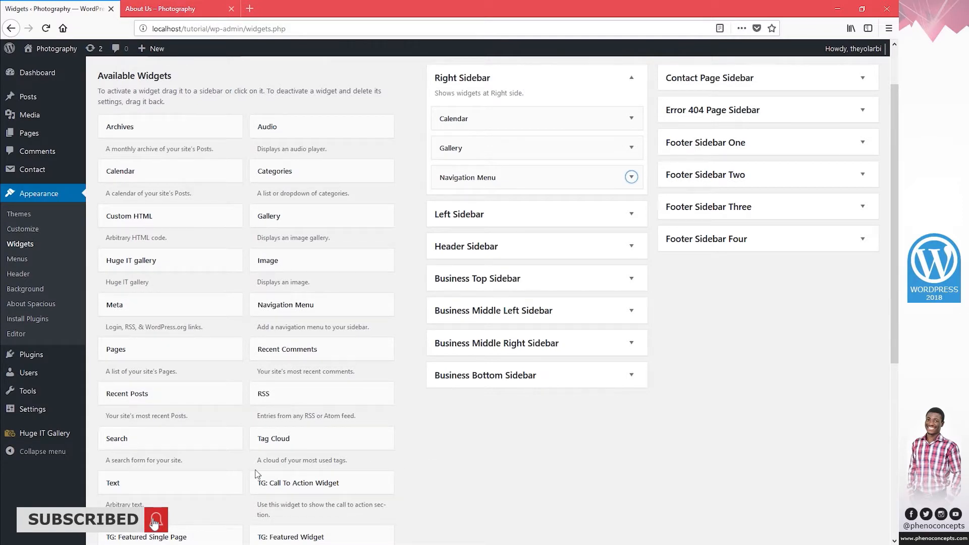
left_click_drag(144, 482, 502, 207)
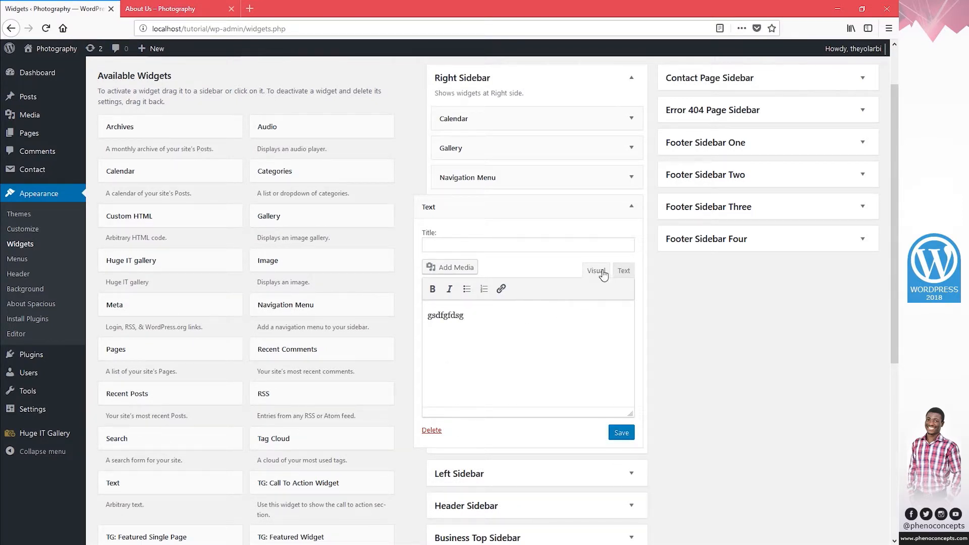
Clear the sample text from the Text widget and switch its editor to Text mode and back to Visual.
left_click_drag(519, 313, 377, 317)
key("BackSpace")
left_click(625, 273)
left_click(608, 376)
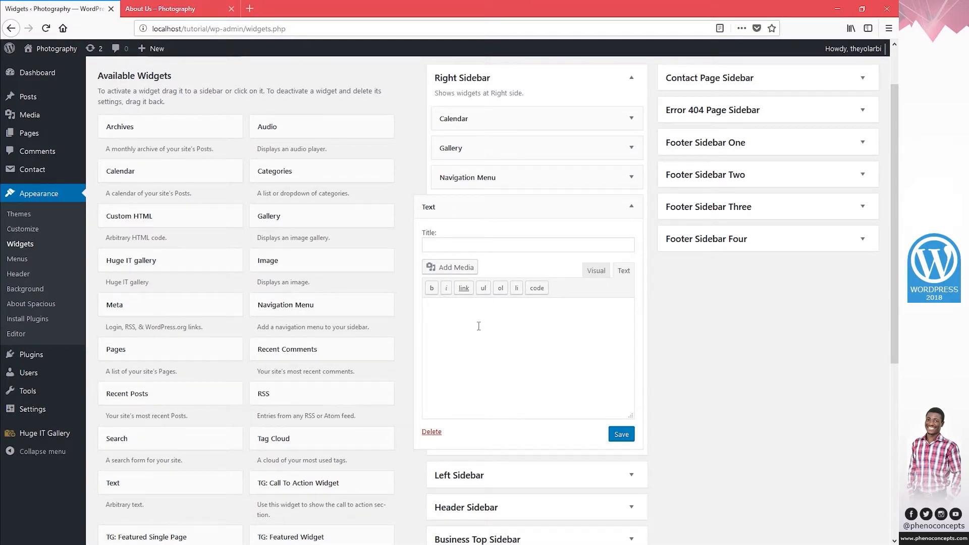
left_click(605, 272)
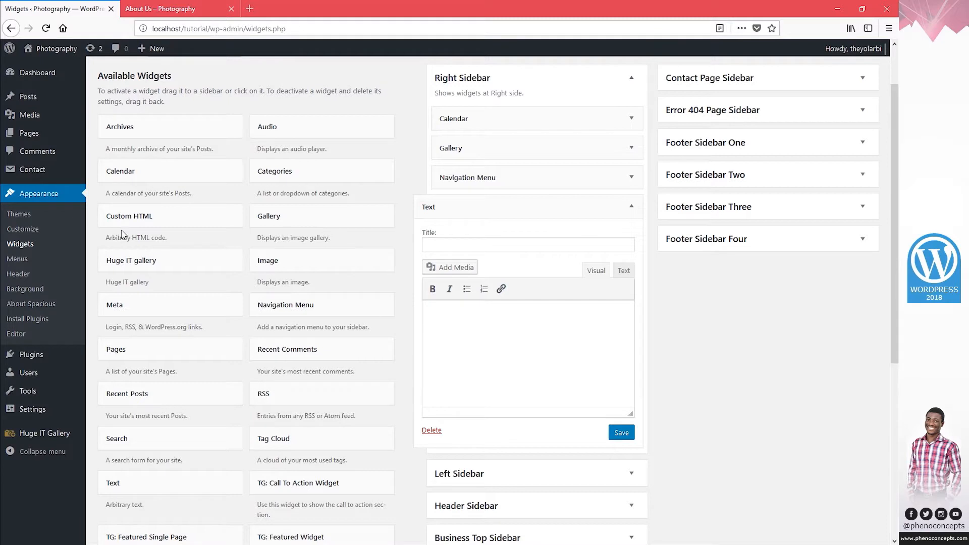
Open the Contact Forms page in a new browser tab and copy the shortcode of Contact form 1.
mouse_move(41, 362)
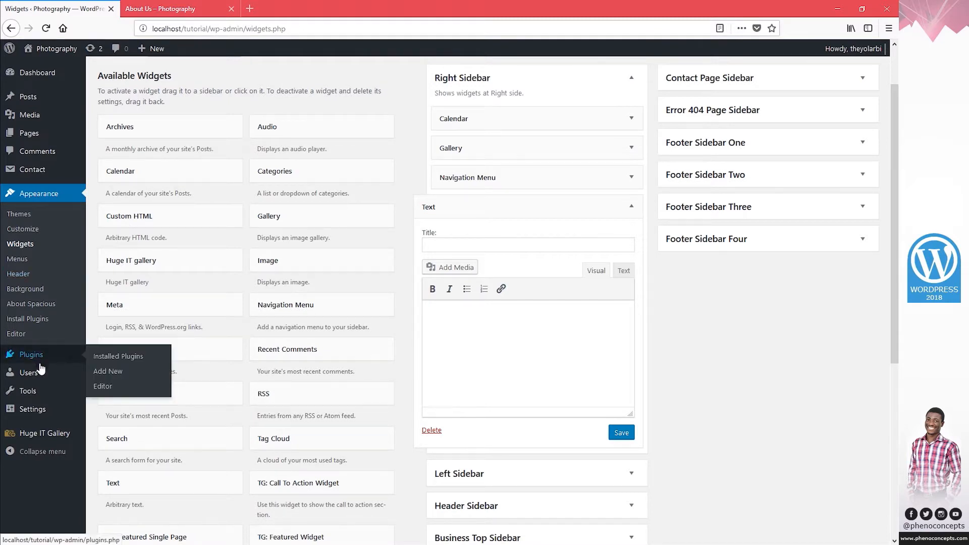
right_click(25, 171)
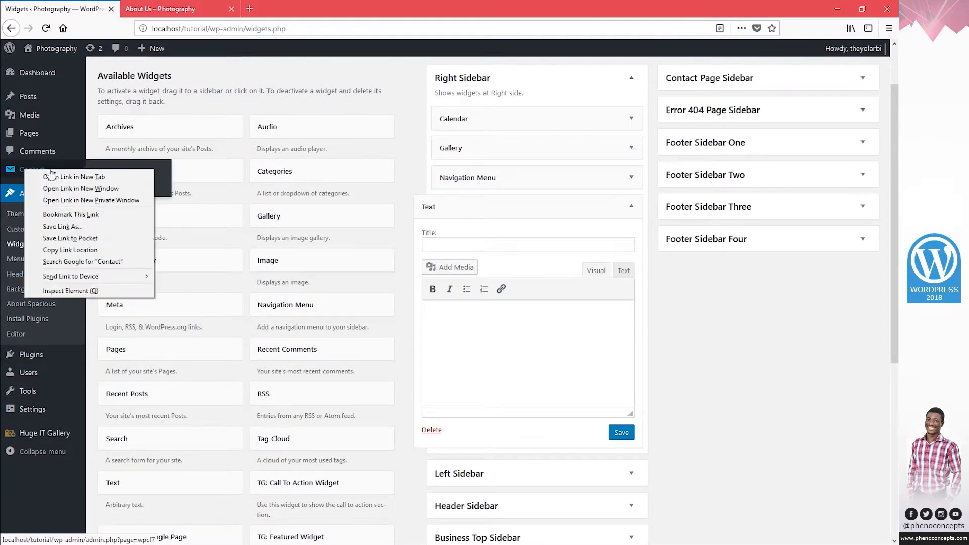
left_click(51, 176)
left_click(194, 6)
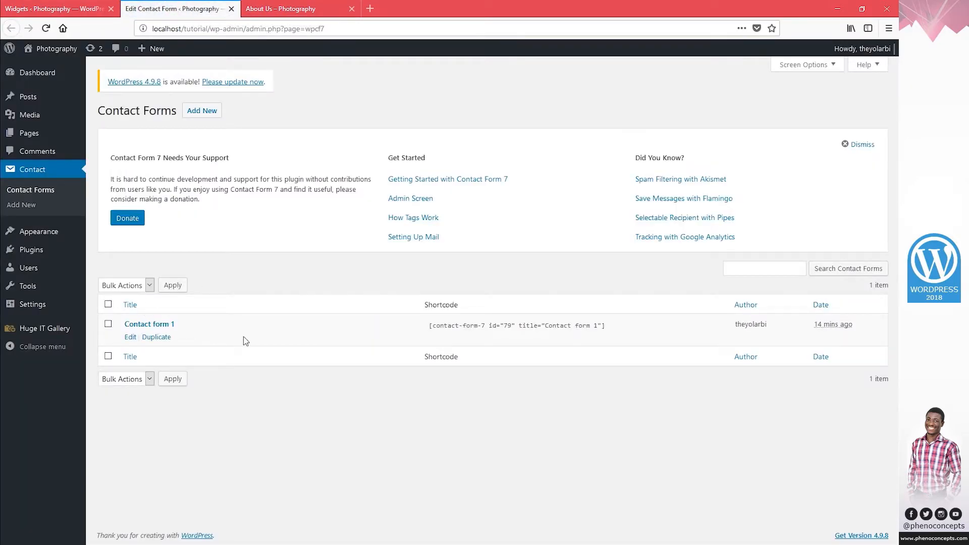
left_click(493, 327)
key("ctrl+c")
right_click(493, 327)
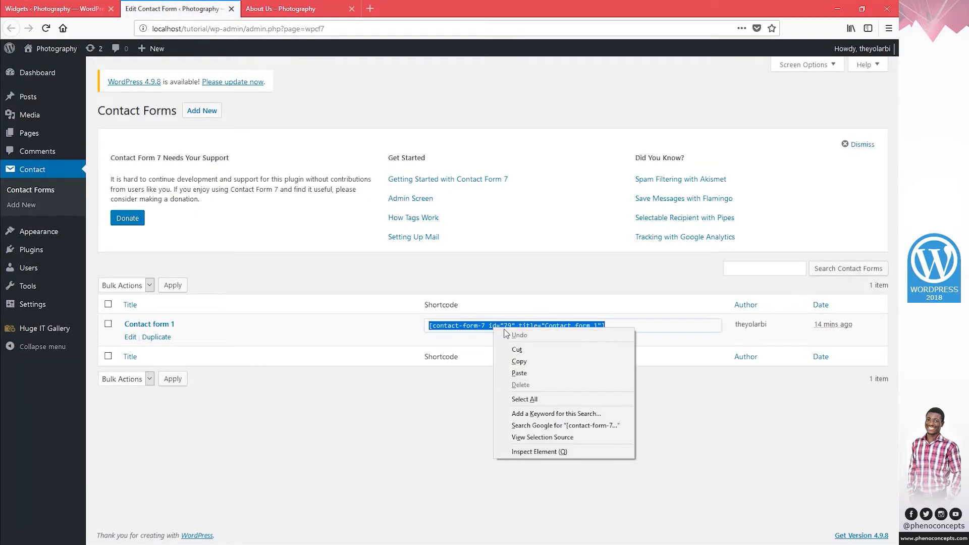
left_click(519, 362)
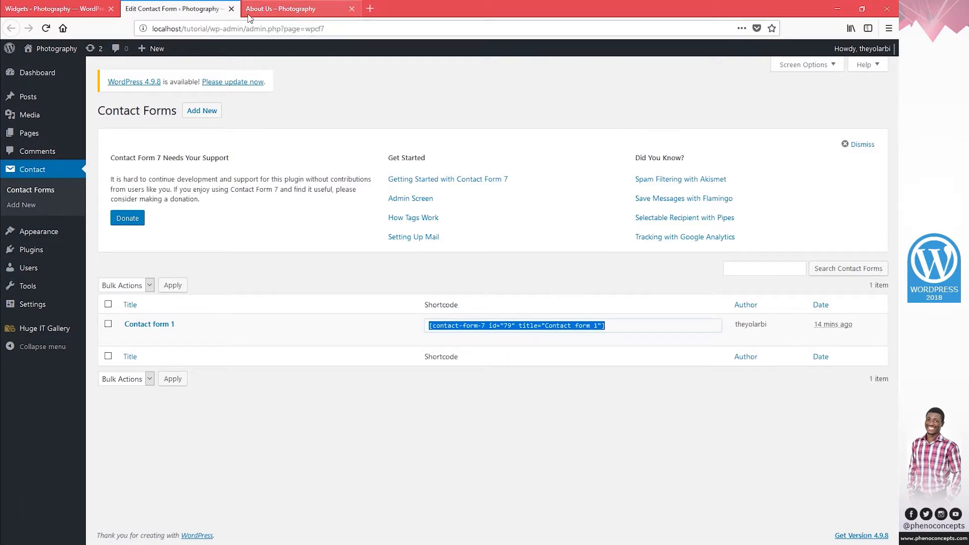
Close the Contact Forms tab, paste the shortcode [contact-form-7 id="79" title="Contact form 1"] into the Text widget and save it.
left_click(232, 9)
left_click(472, 314)
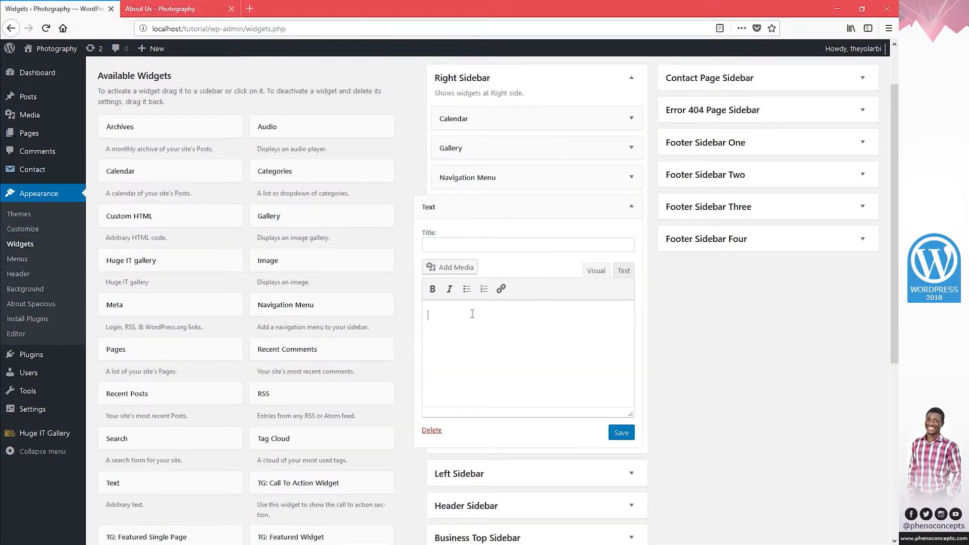
right_click(473, 309)
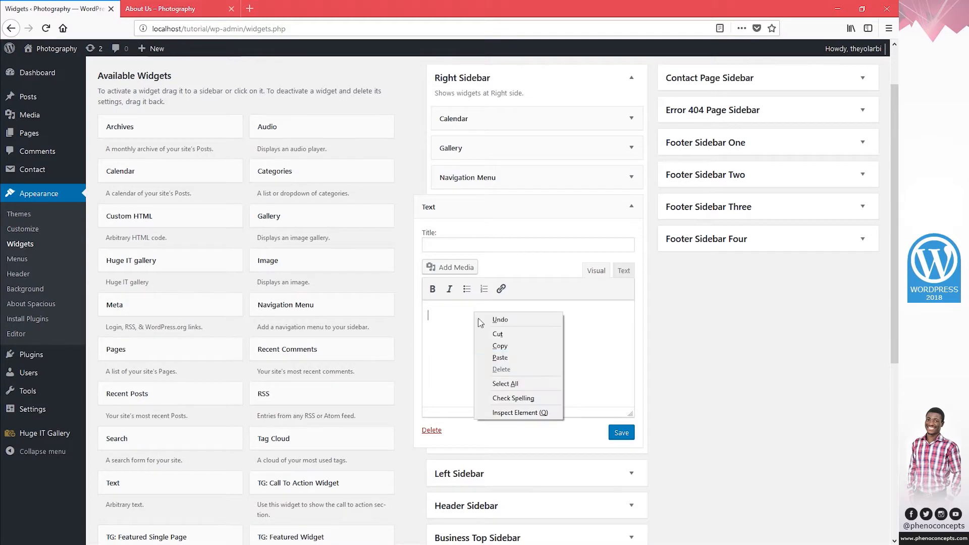
left_click(511, 360)
left_click(622, 433)
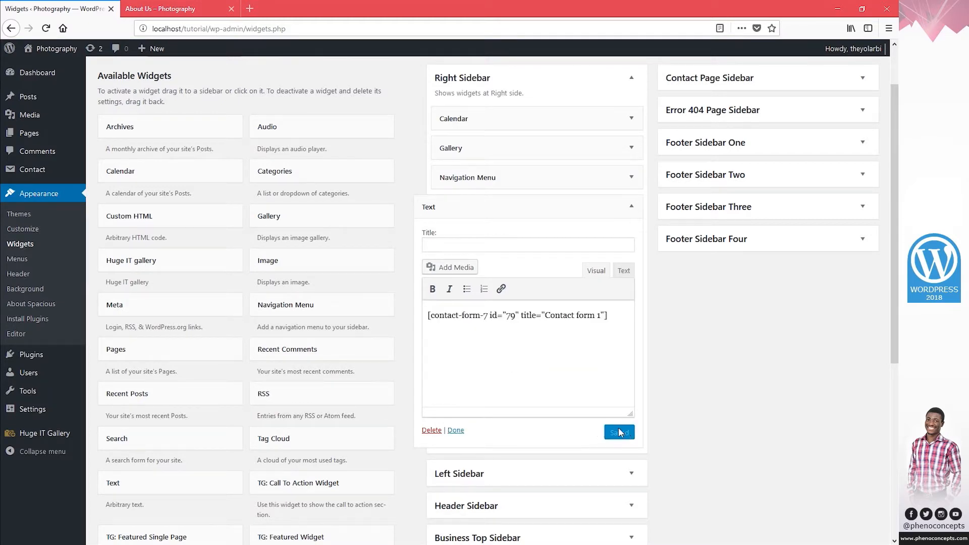
Reload the About Us page and examine the contact form below the sidebar navigation menu.
left_click(183, 9)
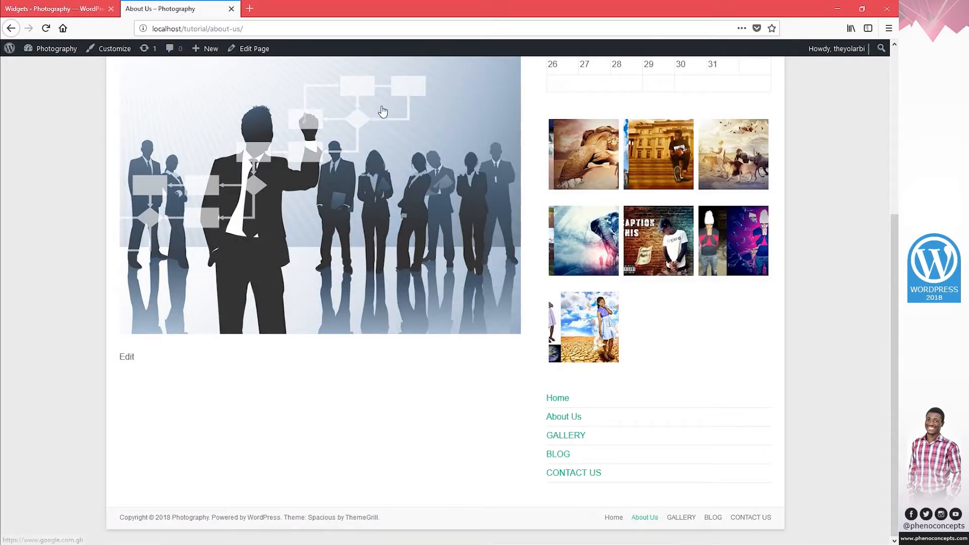
left_click(48, 29)
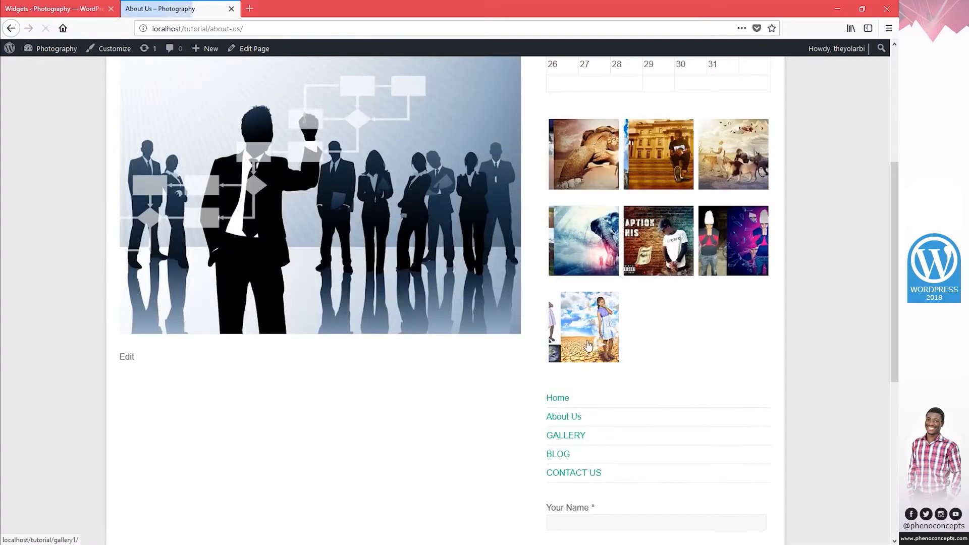
scroll(606, 355, "down", 5)
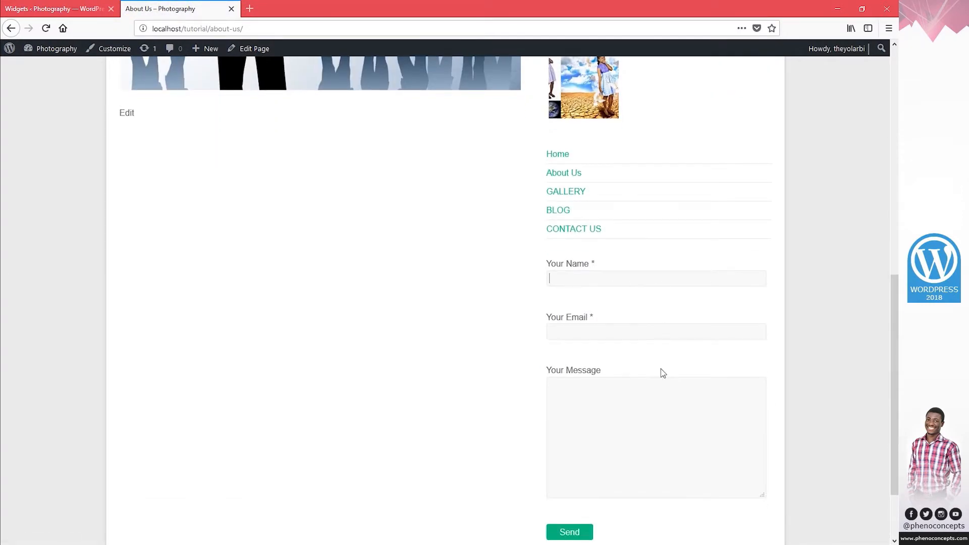
scroll(655, 433, "down", 2)
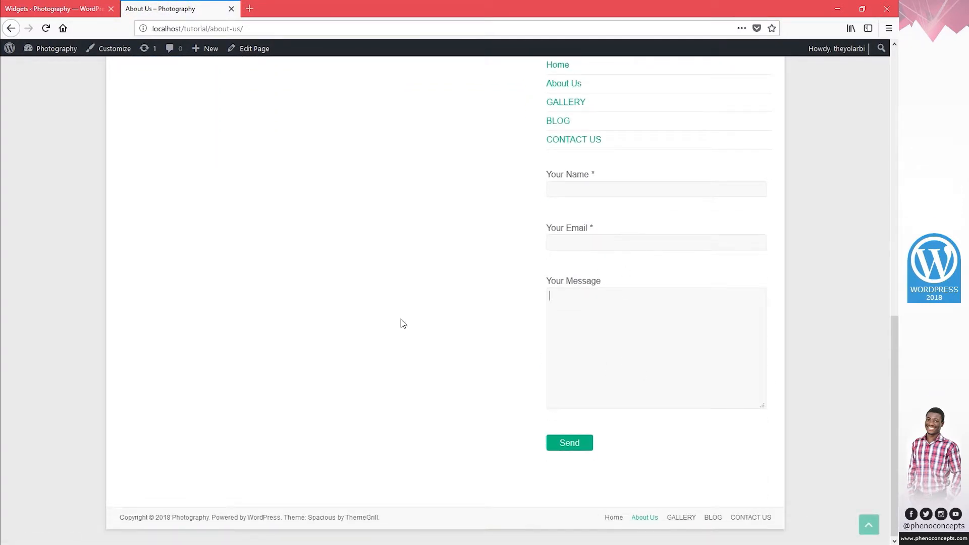
Remove the contact form shortcode from the Text widget in the Right Sidebar.
left_click(60, 6)
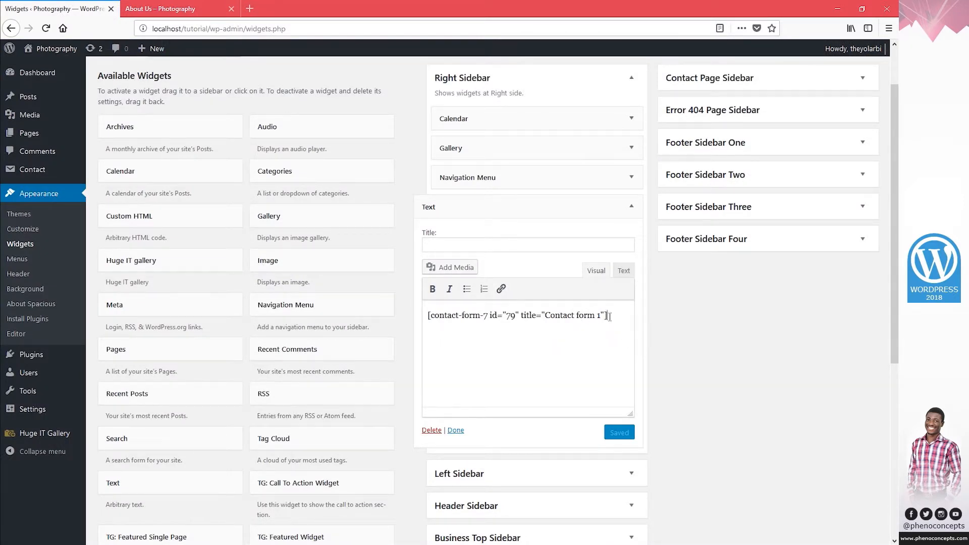
left_click_drag(625, 318, 404, 315)
left_click(544, 346)
left_click_drag(619, 329, 381, 317)
key("ctrl+x")
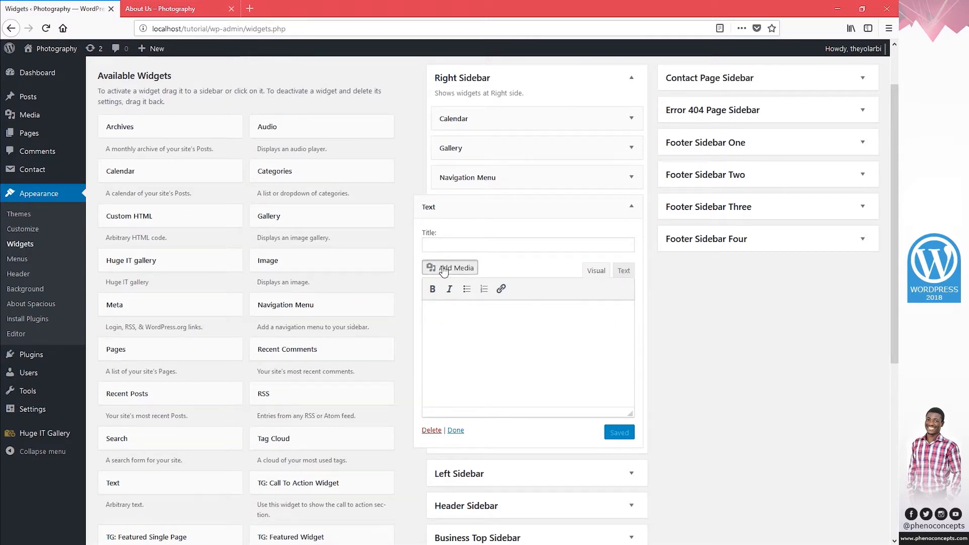
Insert the tortoise collage image from the media library into the Text widget, save it and reload the About Us page.
left_click(444, 268)
left_click(841, 513)
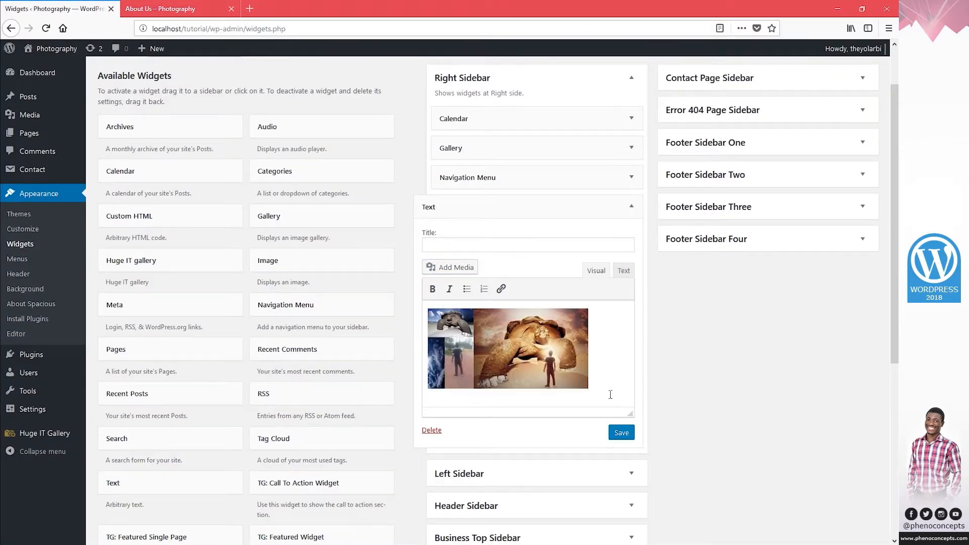
left_click(622, 433)
left_click(161, 8)
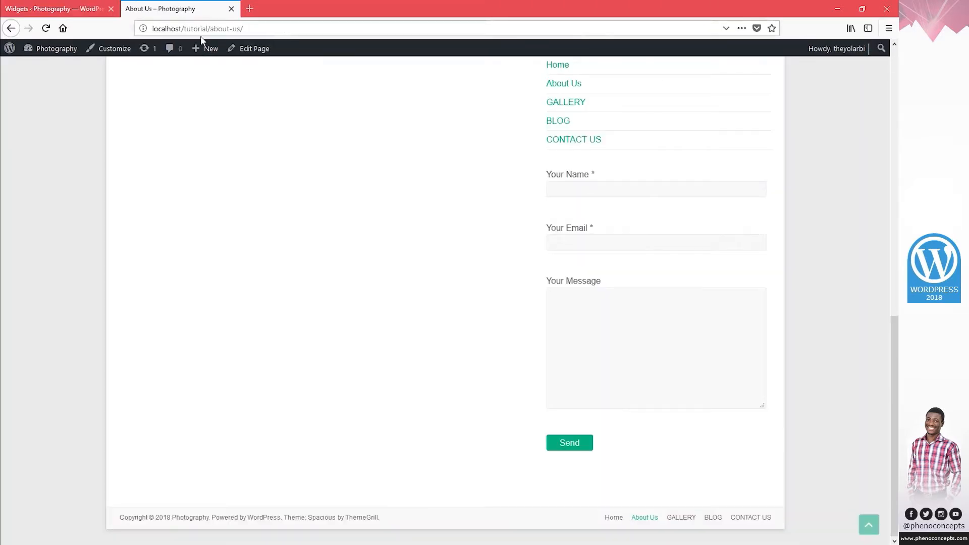
left_click(45, 28)
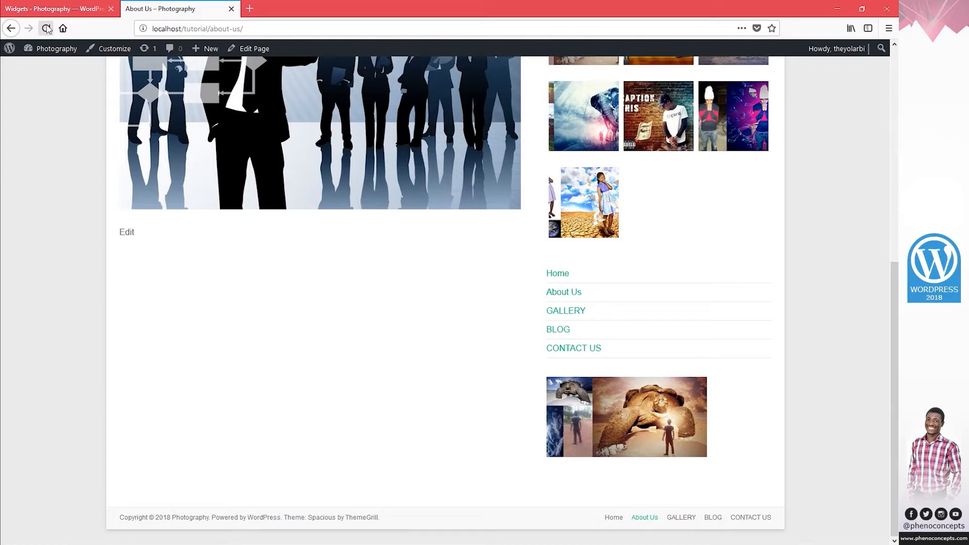
Collapse the Right Sidebar and add a Huge IT gallery widget to the Left Sidebar with New gallery selected.
left_click(45, 6)
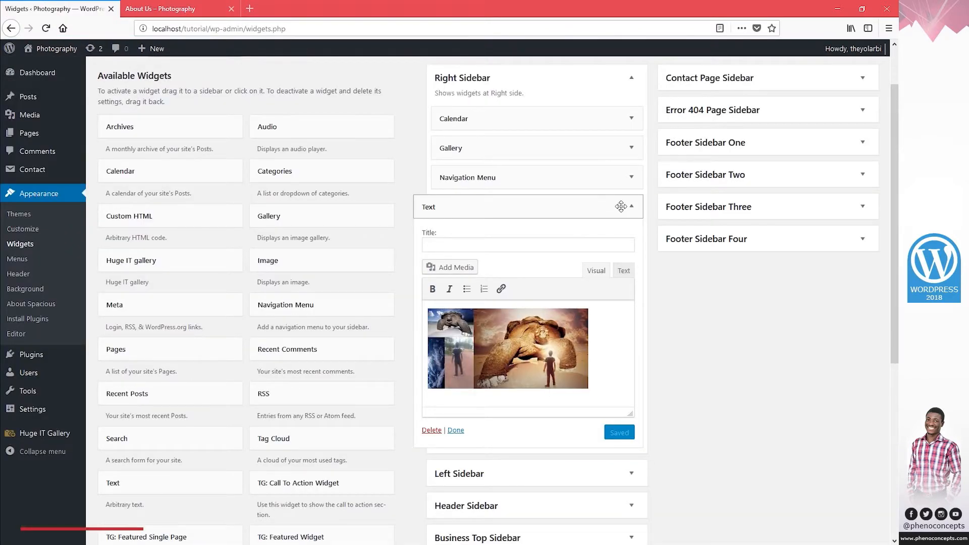
left_click(631, 206)
left_click(631, 81)
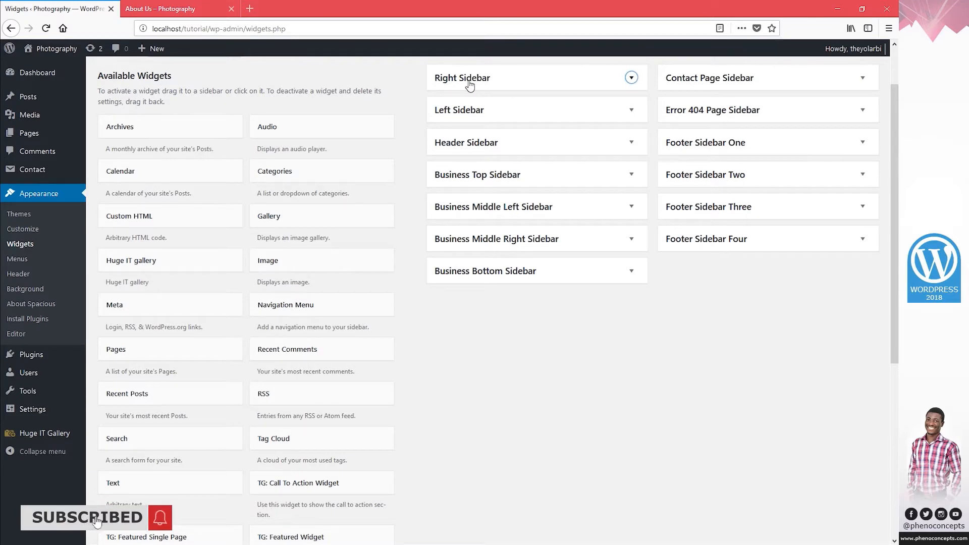
left_click(494, 113)
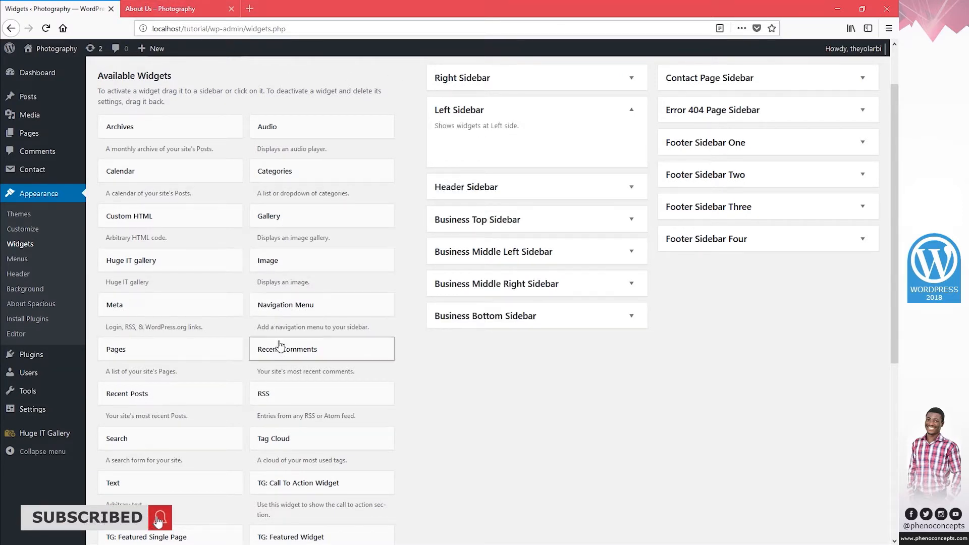
left_click_drag(119, 268, 472, 155)
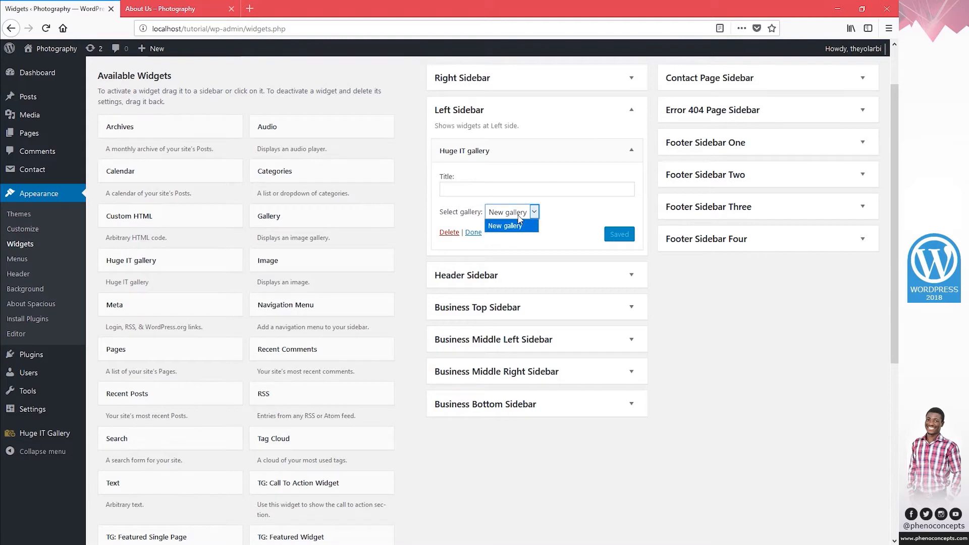
left_click(509, 227)
Reload the About Us page and check which sidebar it shows.
left_click(184, 18)
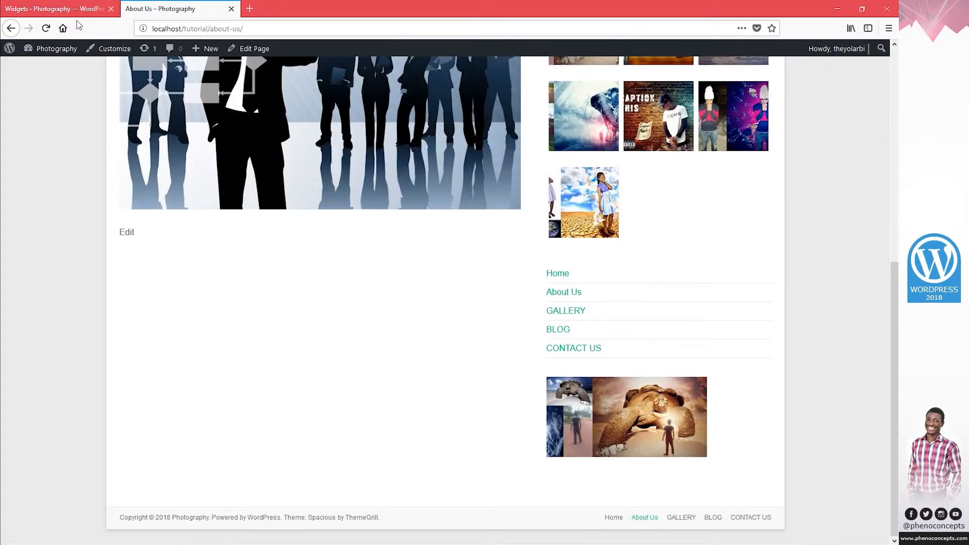
left_click(46, 28)
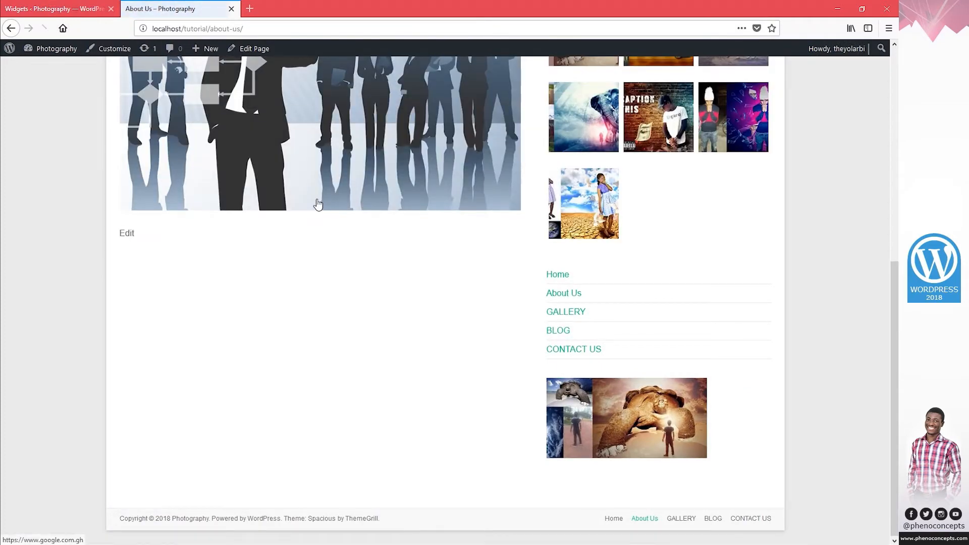
scroll(318, 205, "up", 5)
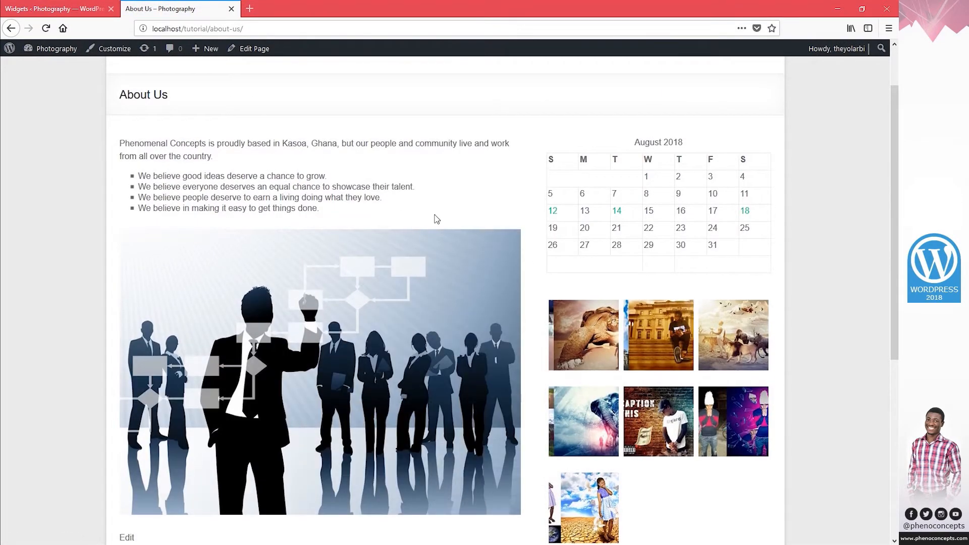
scroll(436, 219, "up", 2)
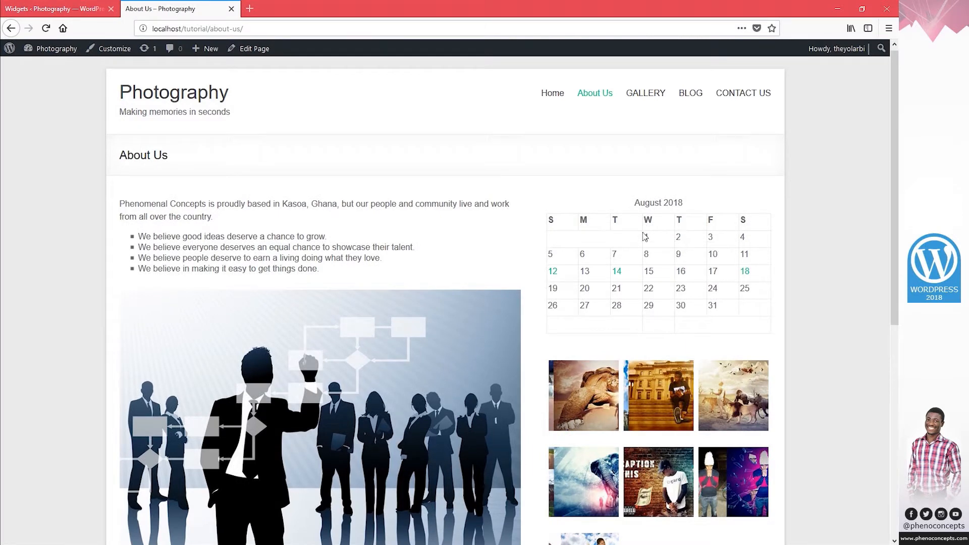
Set the About Us page layout to Left Sidebar and preview the changes.
left_click(254, 48)
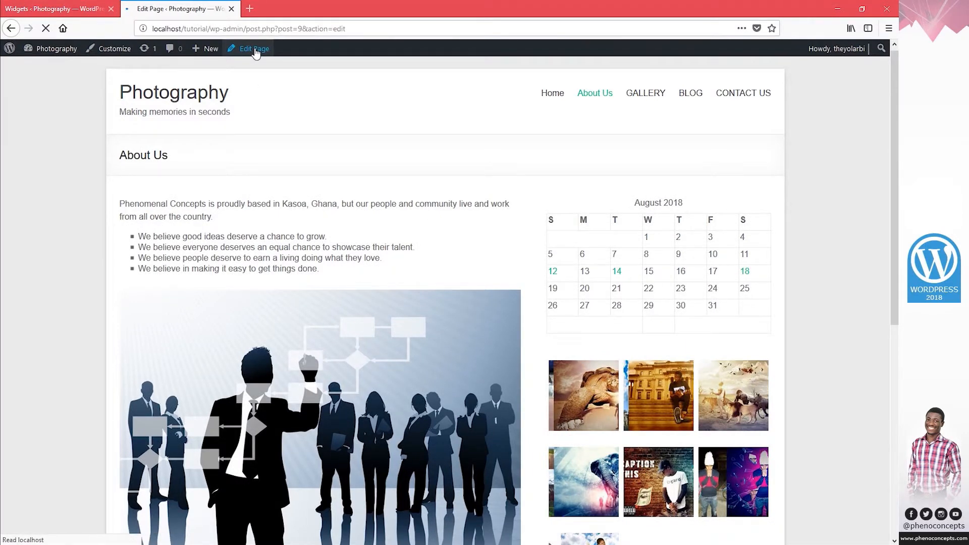
scroll(867, 419, "down", 3)
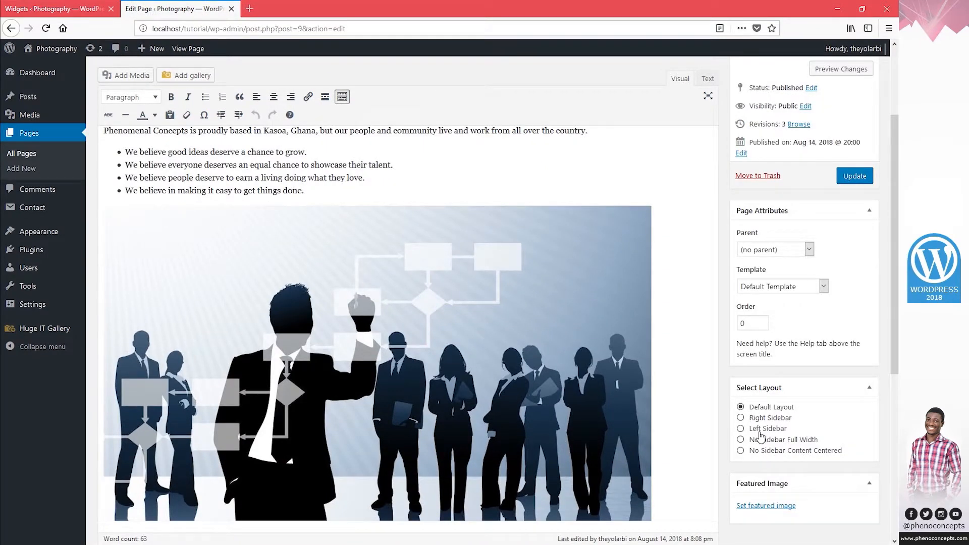
left_click(741, 430)
left_click(850, 66)
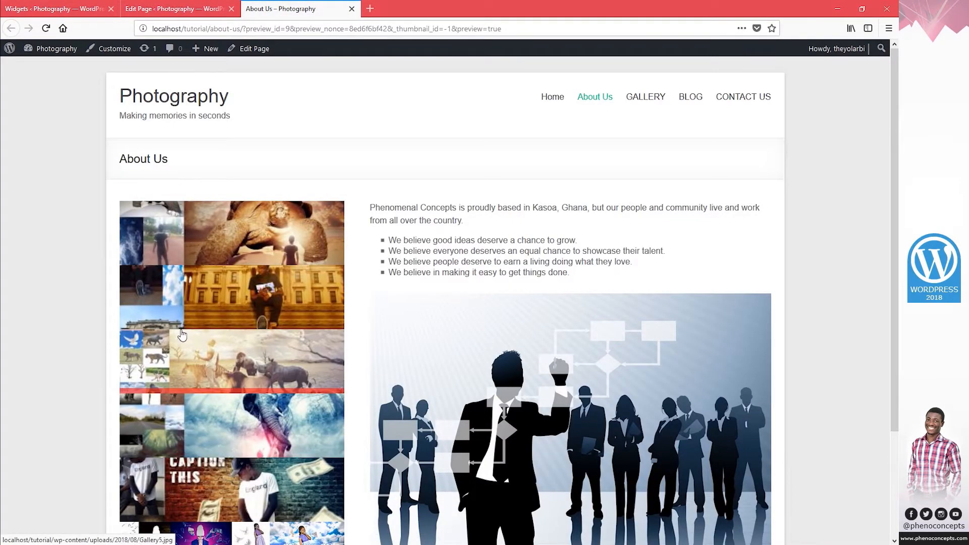
scroll(182, 325, "down", 1)
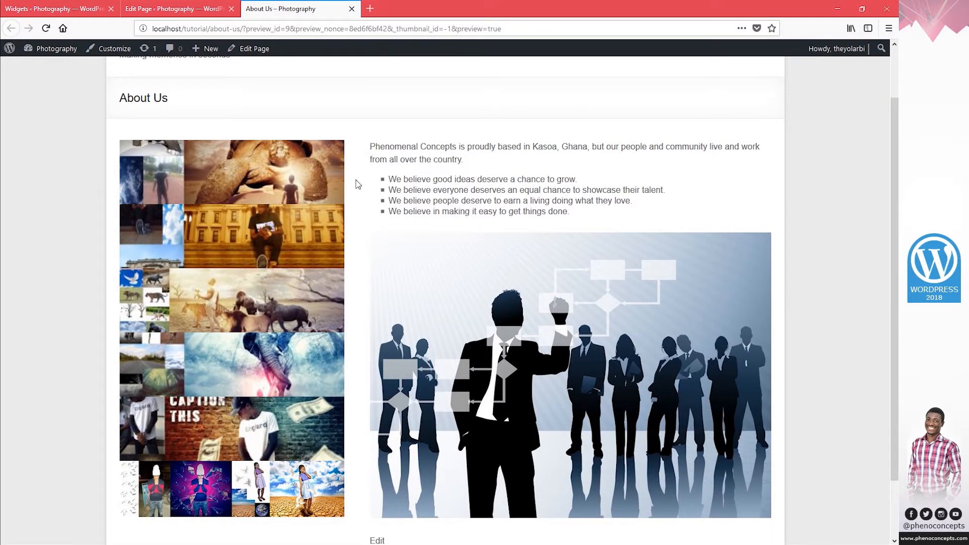
scroll(487, 276, "up", 1)
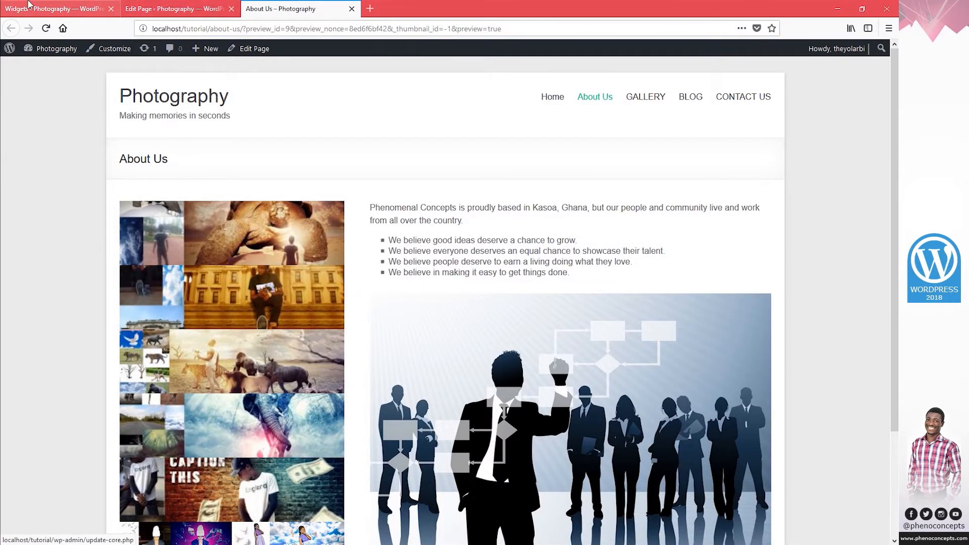
Review the Right Sidebar and Left Sidebar widgets, and open the Mission Statement page for comparison.
left_click(56, 9)
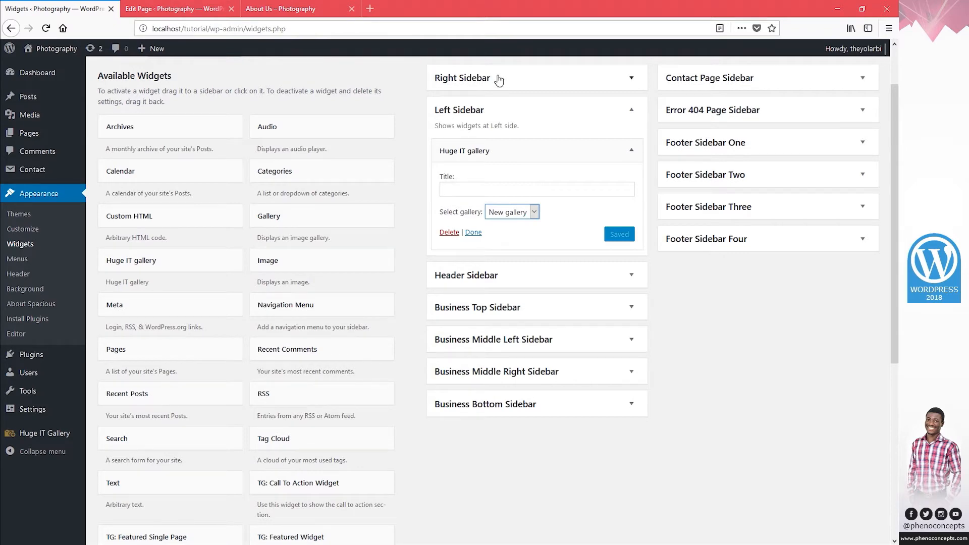
left_click(457, 77)
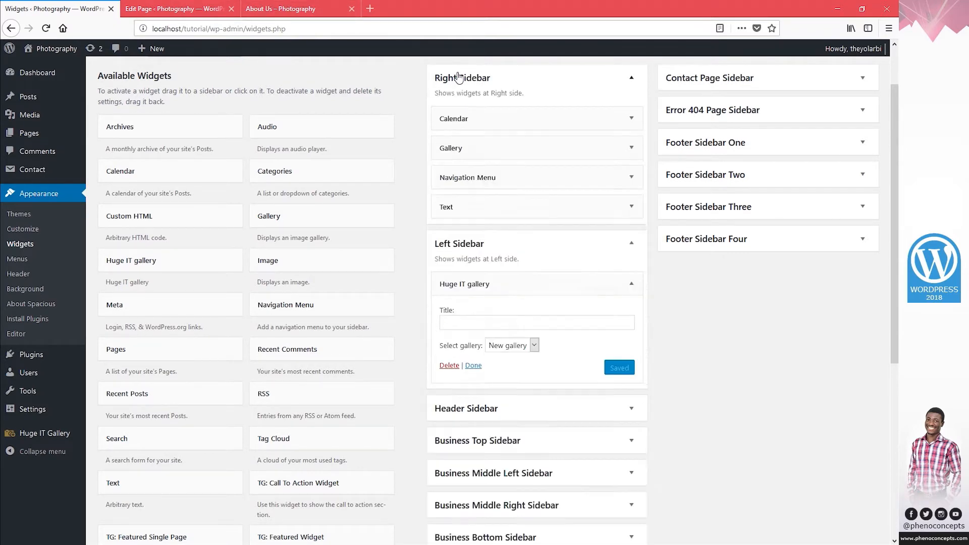
left_click(302, 4)
mouse_move(598, 97)
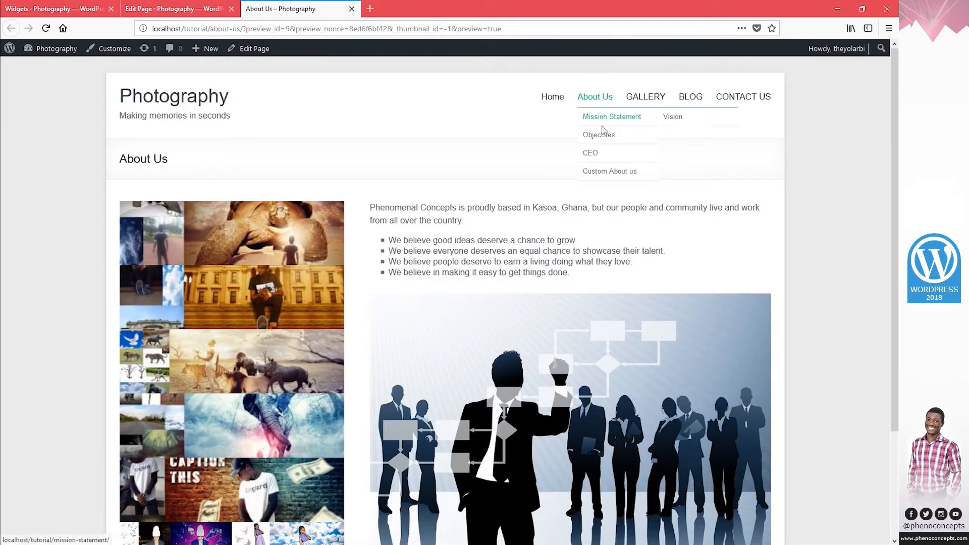
left_click(602, 118)
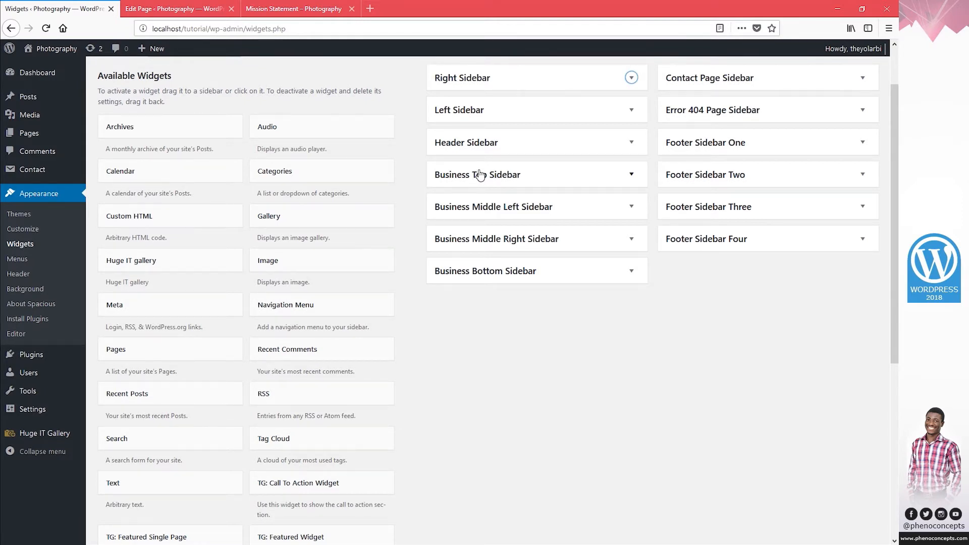
Check the Business Top Sidebar area and open the Home page for editing to inspect its template.
left_click(475, 177)
left_click(476, 179)
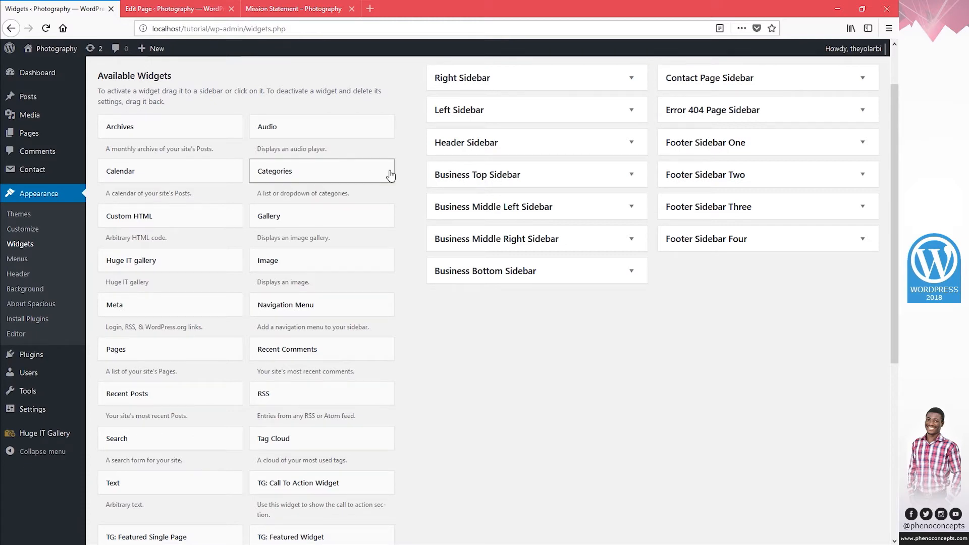
left_click(185, 10)
left_click(36, 133)
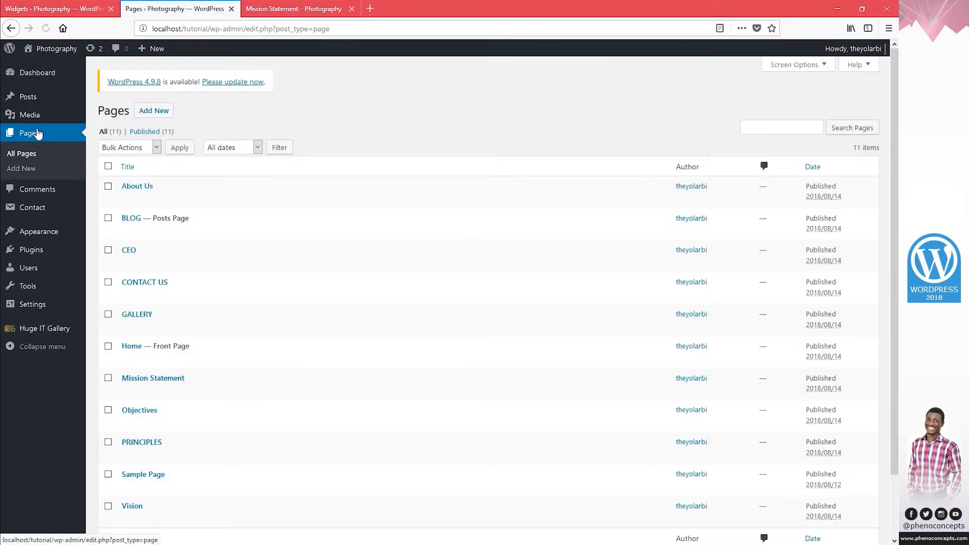
scroll(156, 266, "down", 2)
left_click(139, 288)
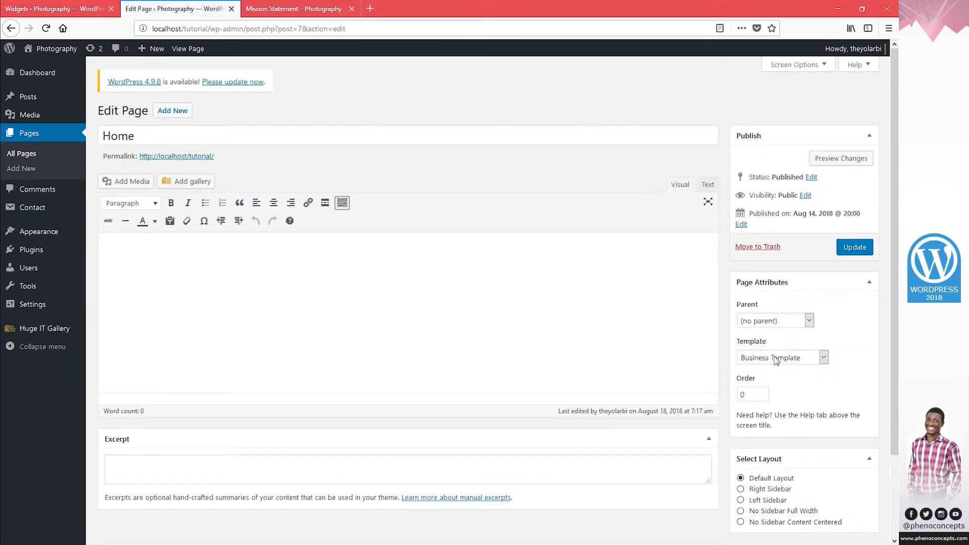
Close the Mission Statement tab, add a Navigation Menu widget showing main menu to the Business Top Sidebar and save it.
left_click(343, 10)
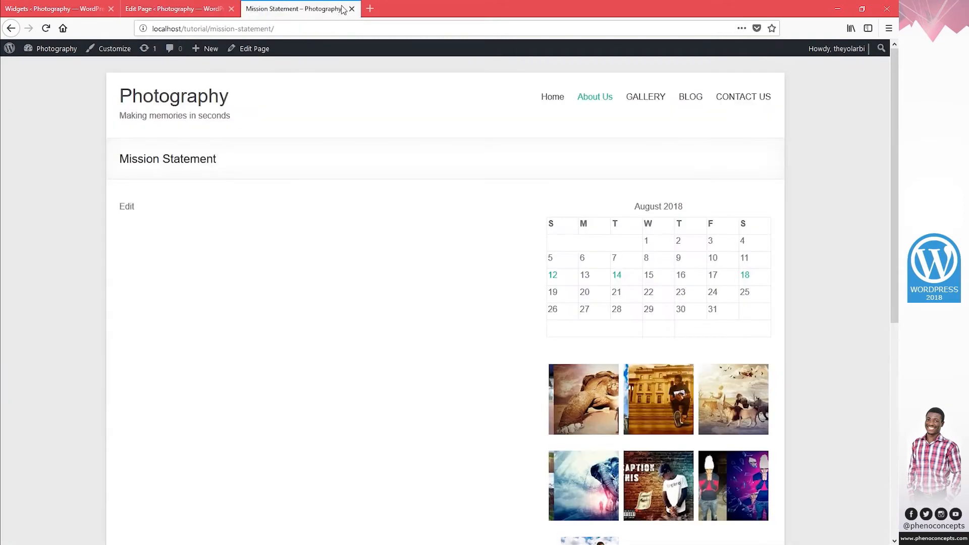
left_click(351, 10)
left_click(61, 9)
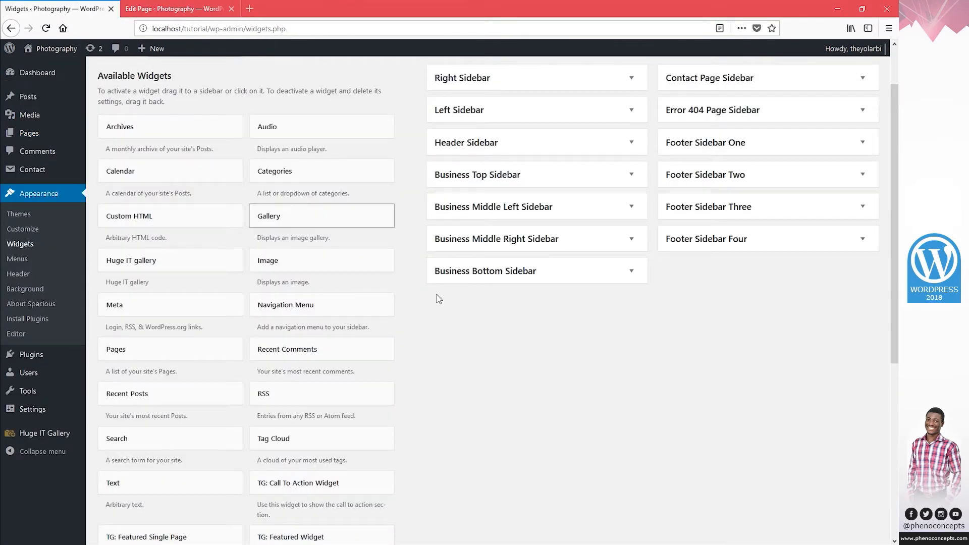
left_click_drag(270, 310, 453, 202)
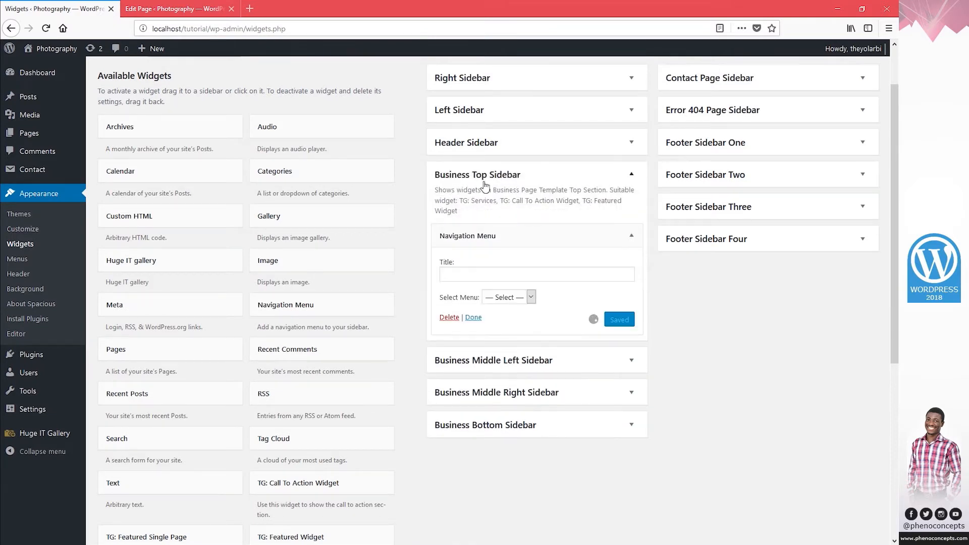
left_click(510, 298)
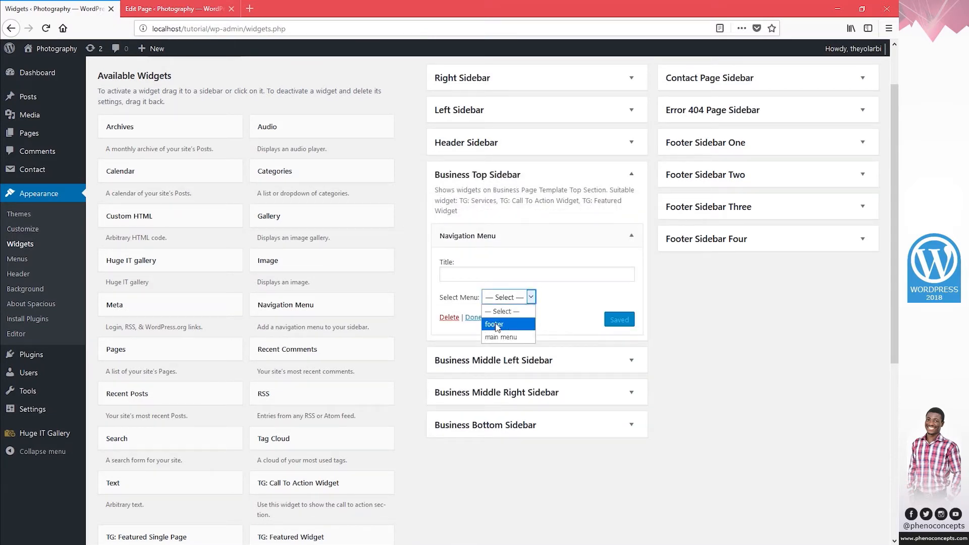
left_click(502, 337)
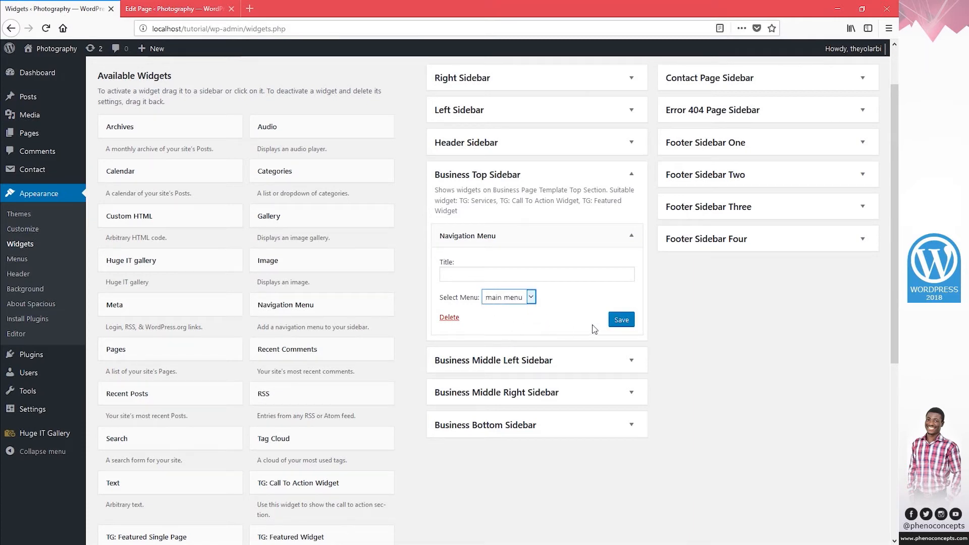
left_click(623, 323)
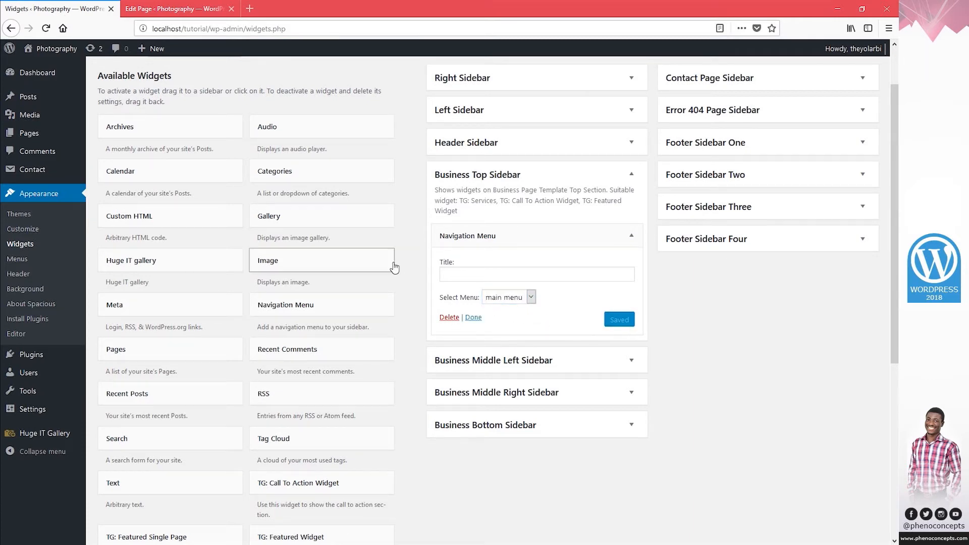
View the live Home page in a new tab placed beside the Widgets tab and examine its navigation menu.
left_click(137, 8)
right_click(189, 48)
left_click(226, 55)
left_click(277, 7)
left_click_drag(172, 7, 353, 7)
left_click(208, 9)
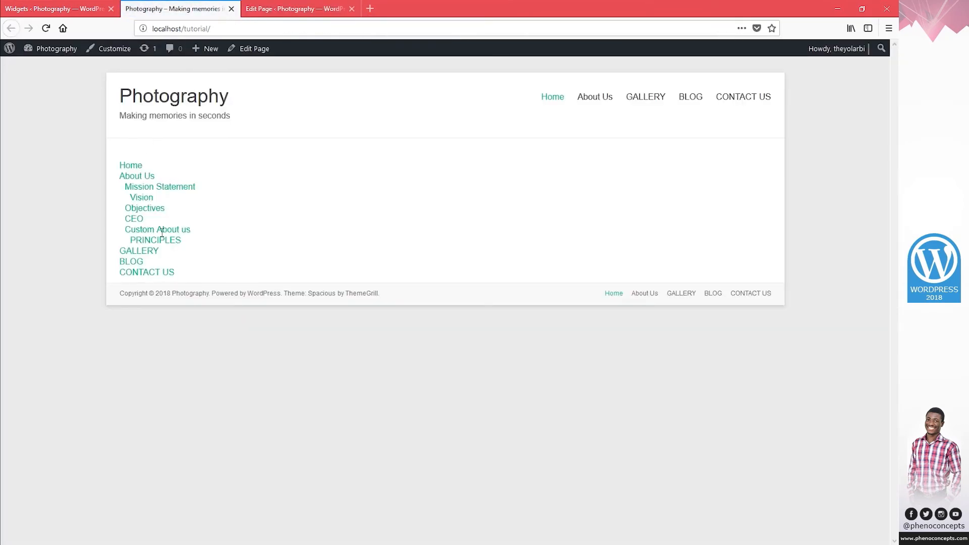
Add a Pages widget titled "gfdgd" to the Business Middle Left Sidebar and save it.
left_click(54, 8)
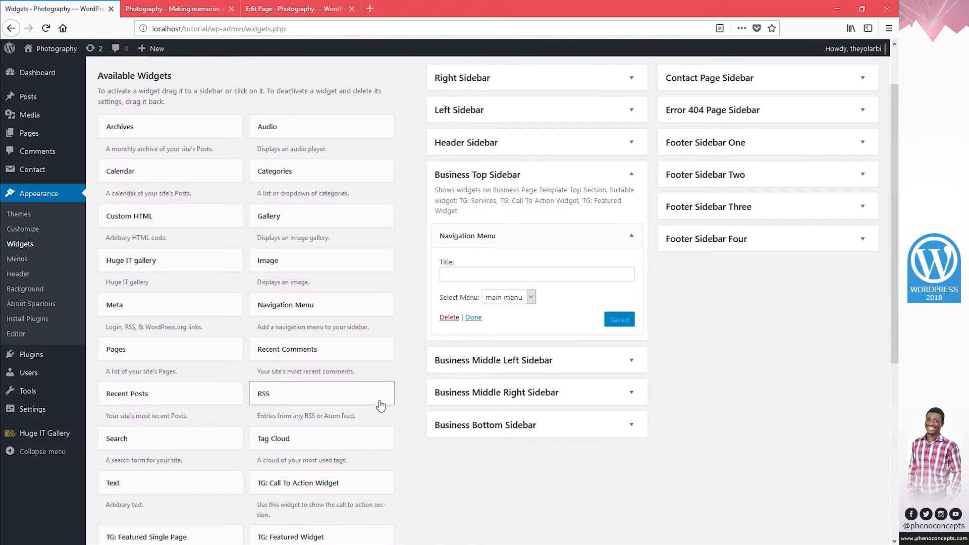
scroll(417, 455, "down", 3)
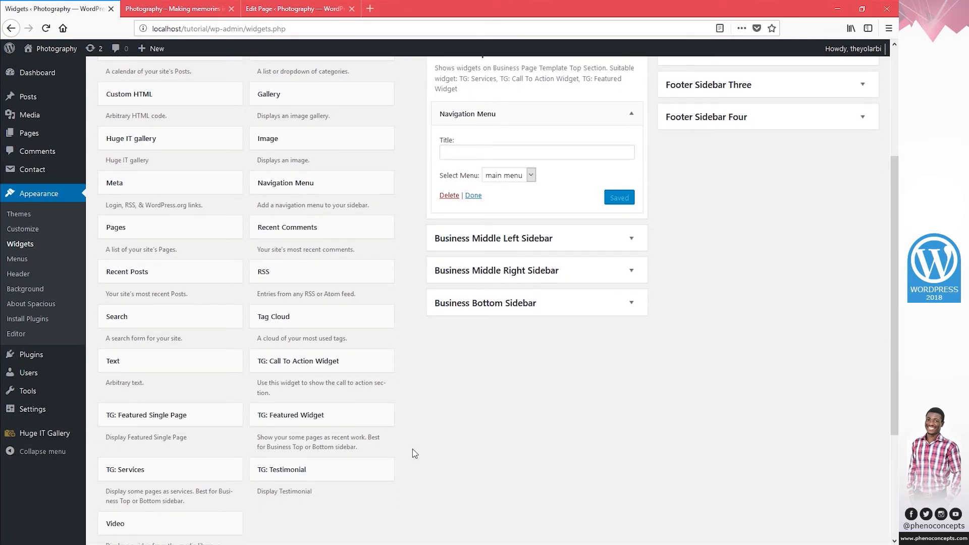
scroll(413, 449, "up", 2)
left_click_drag(182, 293, 496, 358)
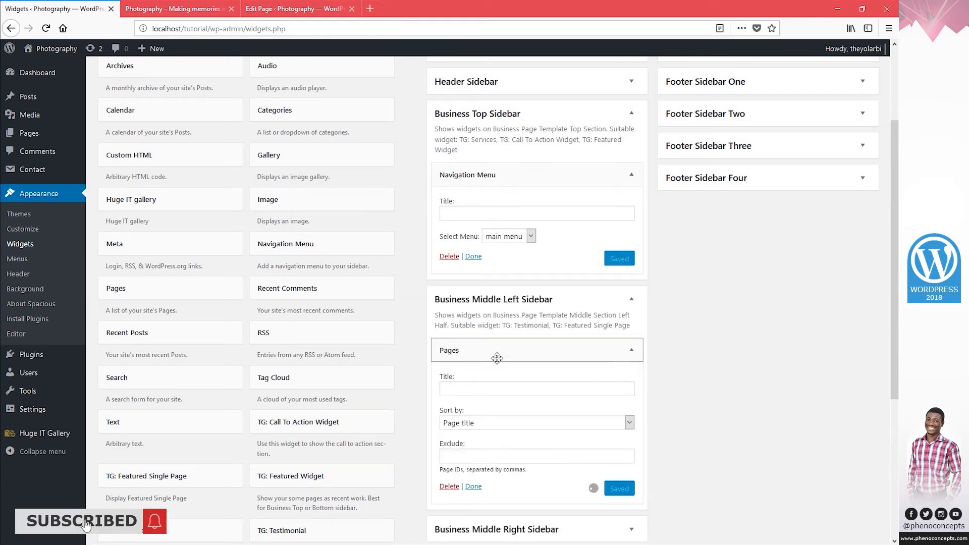
left_click(489, 390)
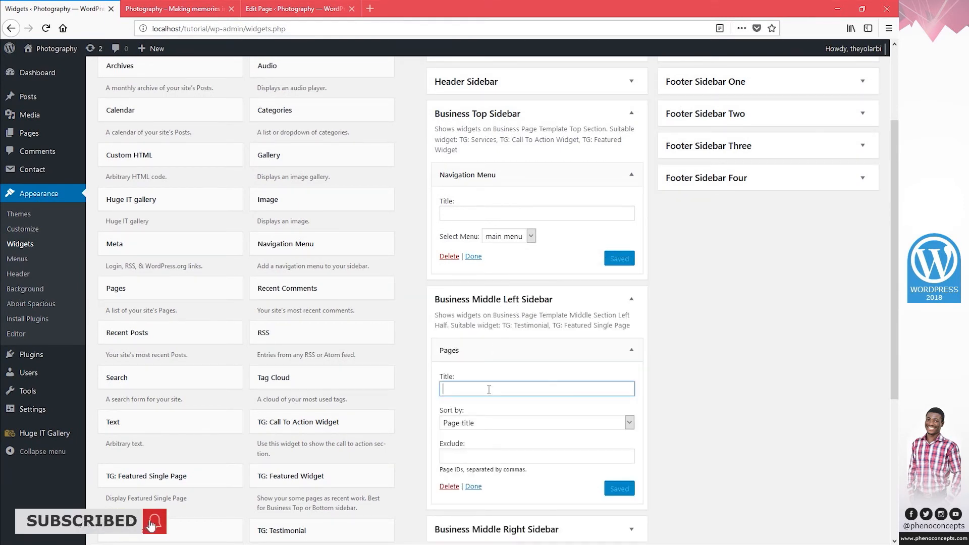
type("gfdgd")
left_click(612, 483)
Reload the live Home page and compare its widget areas with the sidebars of the About Us and GALLERY pages.
left_click(280, 8)
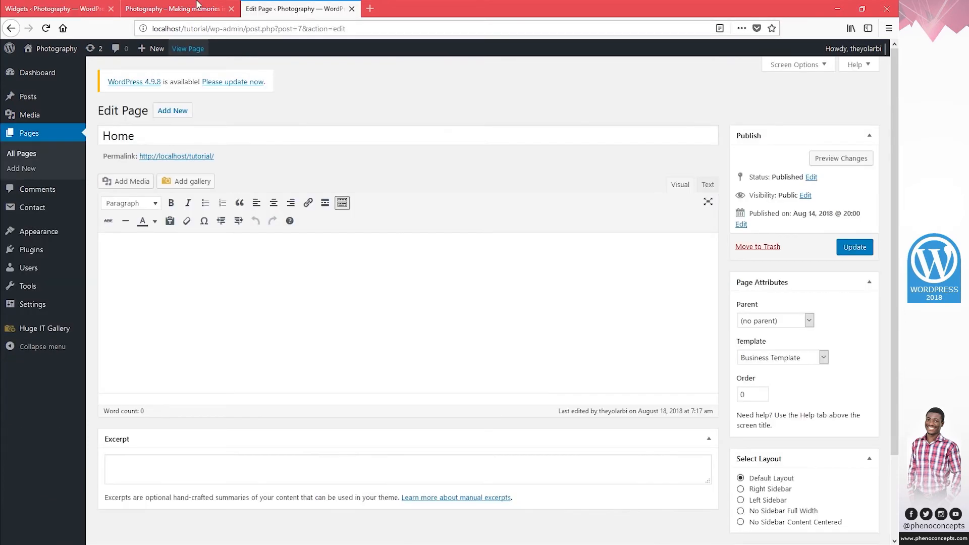
left_click(194, 7)
left_click(187, 97)
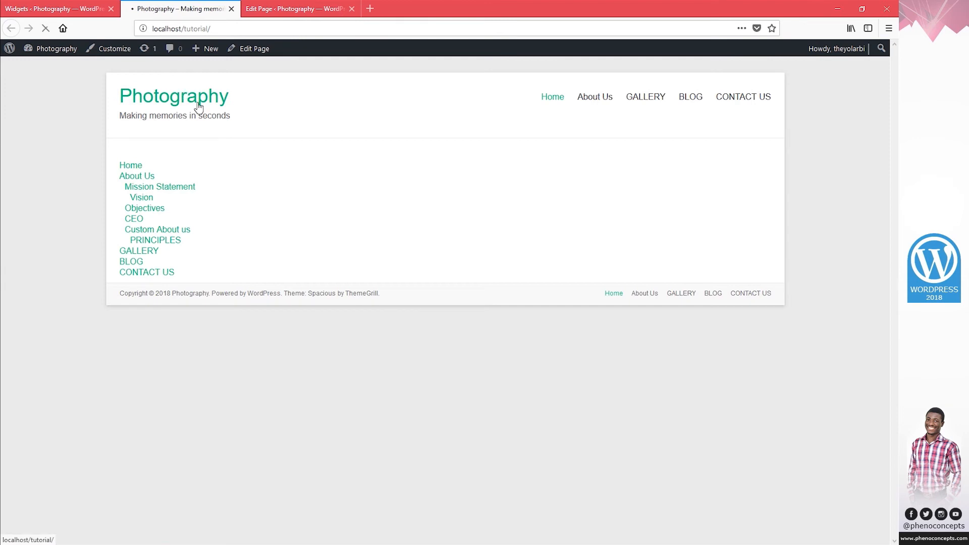
left_click_drag(296, 283, 249, 310)
left_click_drag(257, 362, 291, 334)
left_click(292, 334)
left_click(599, 99)
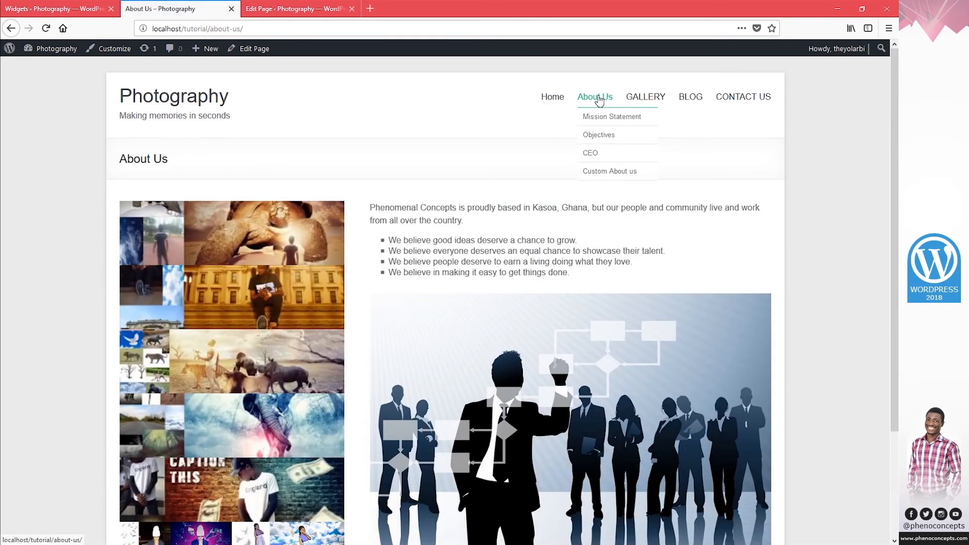
left_click(648, 101)
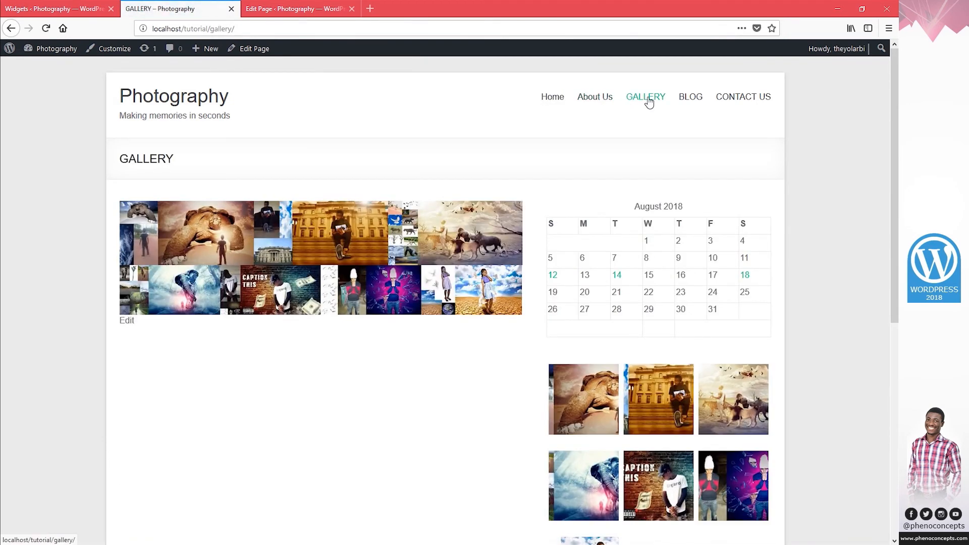